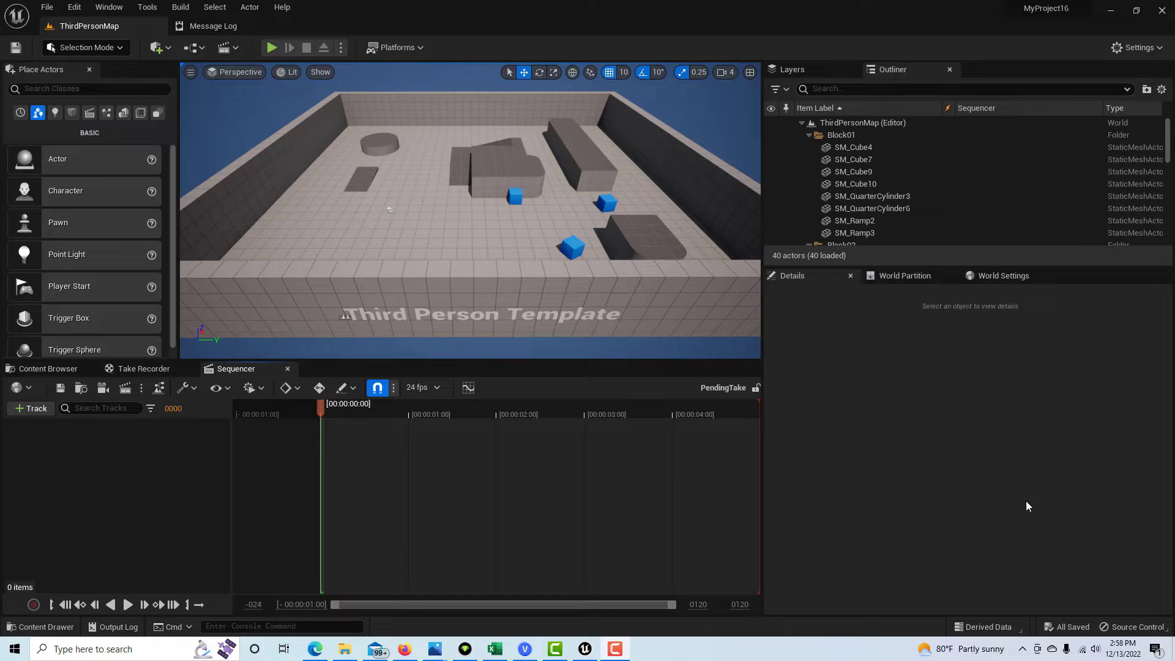
Read through the 'Apply Animation to a Character' docs page in Edge, then return to the Unreal editor.
left_click(317, 650)
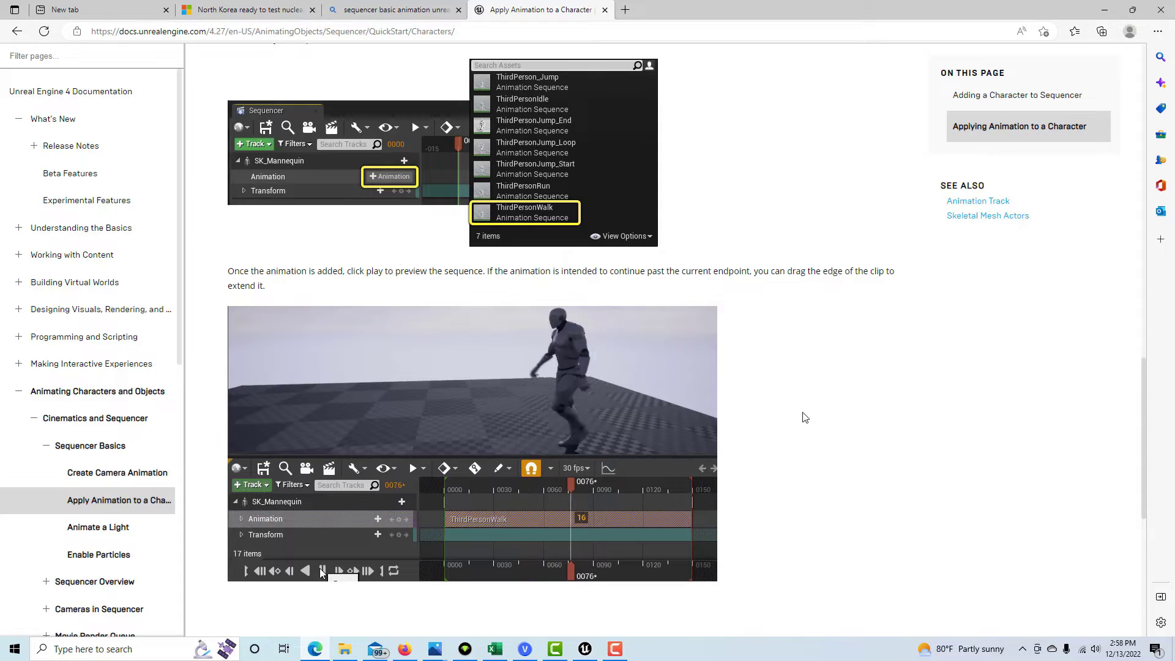
scroll(803, 416, "up", 8)
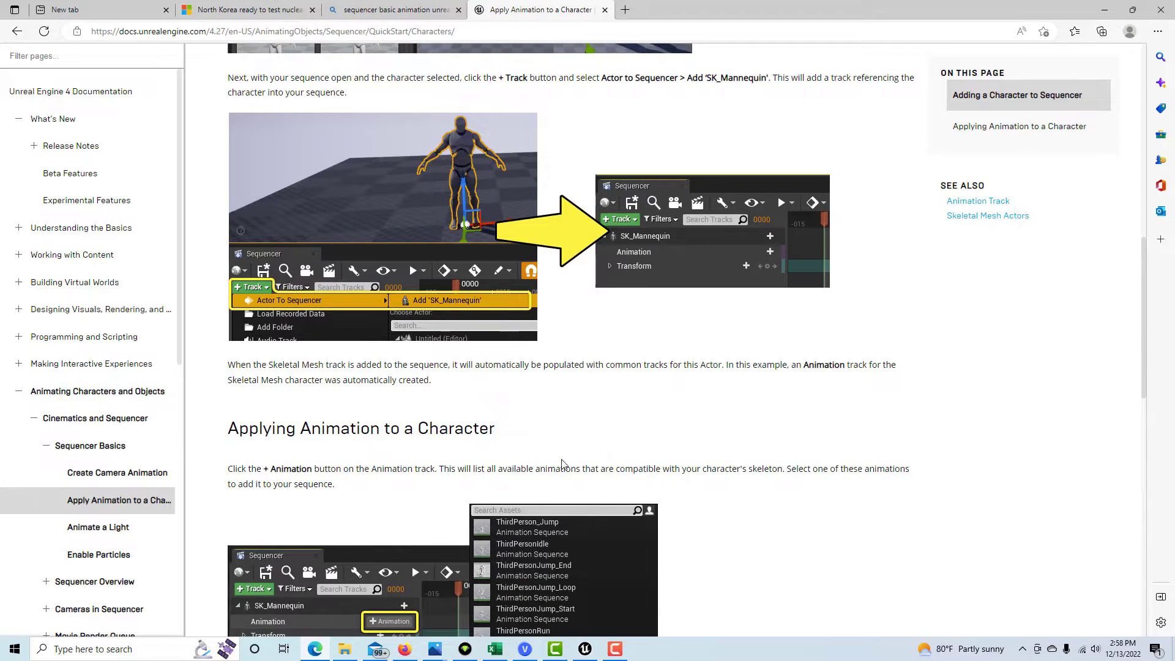
scroll(600, 458, "up", 8)
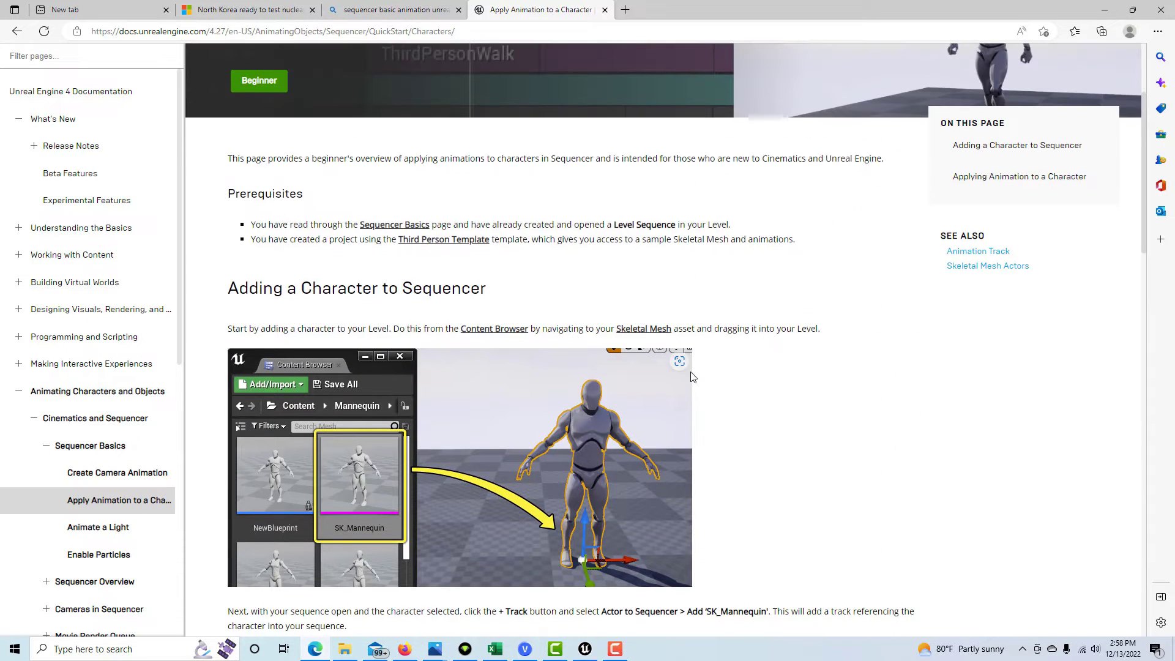
scroll(695, 370, "down", 3)
scroll(699, 376, "up", 8)
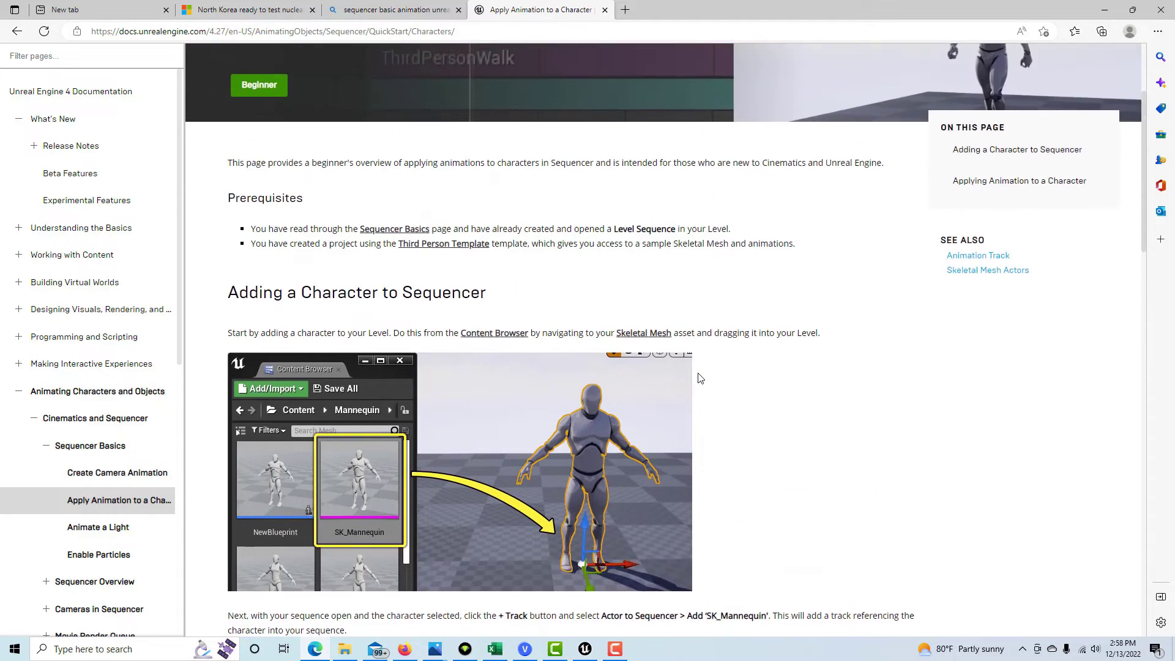
scroll(697, 377, "down", 15)
scroll(695, 378, "down", 8)
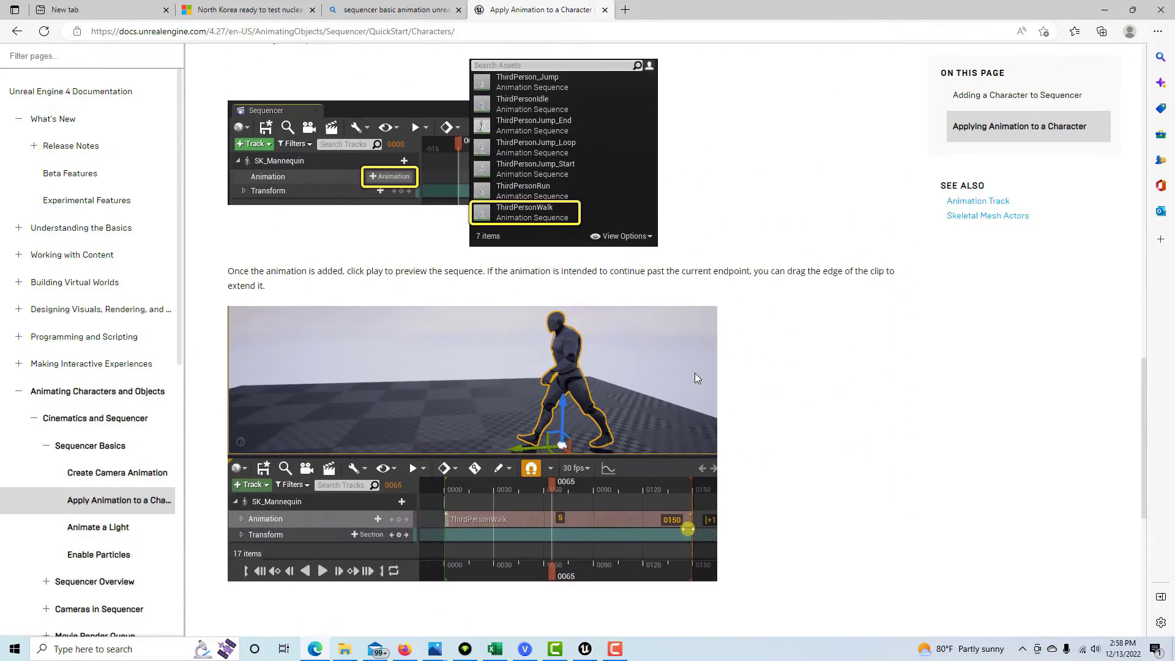
scroll(695, 378, "up", 4)
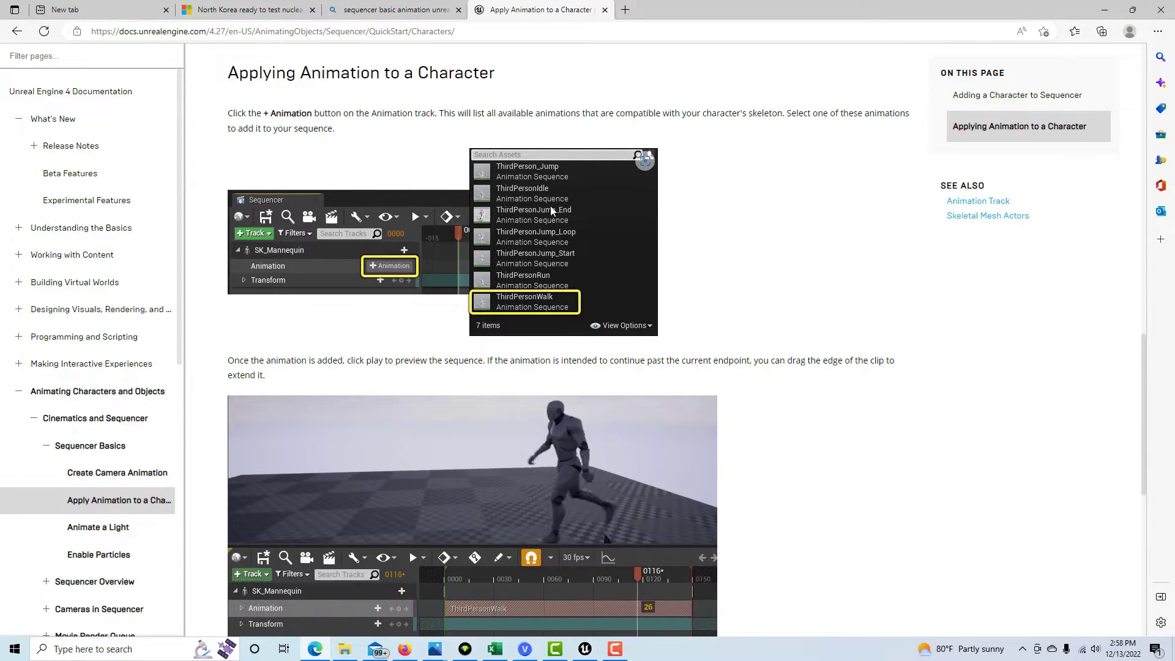
scroll(754, 462, "down", 4)
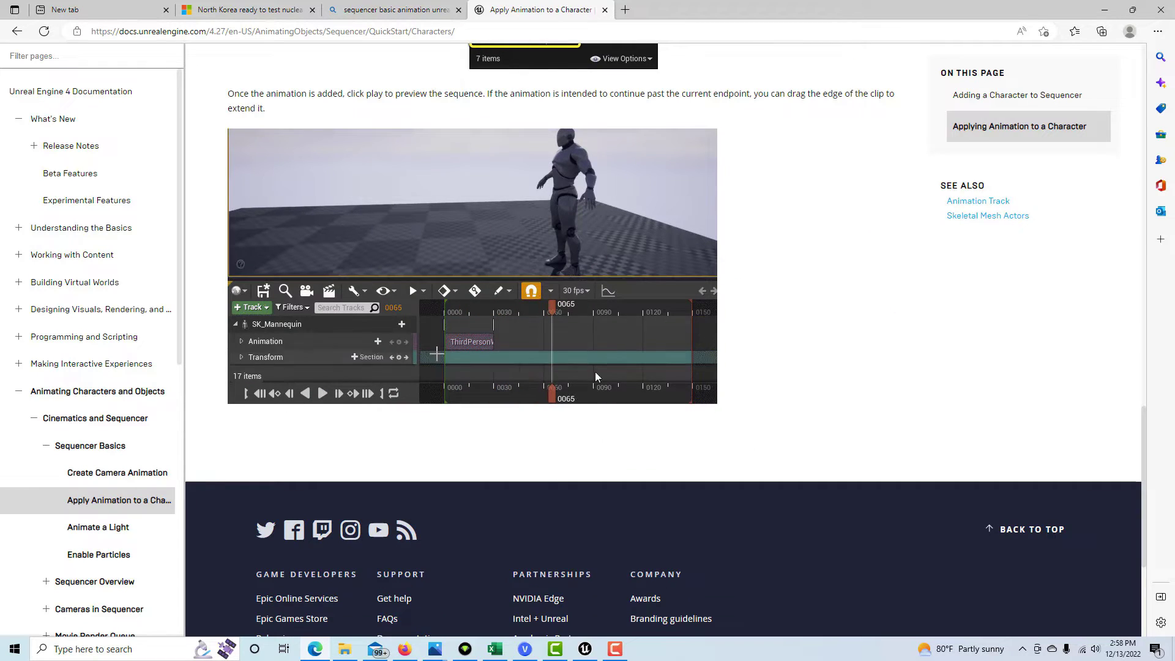
left_click(584, 650)
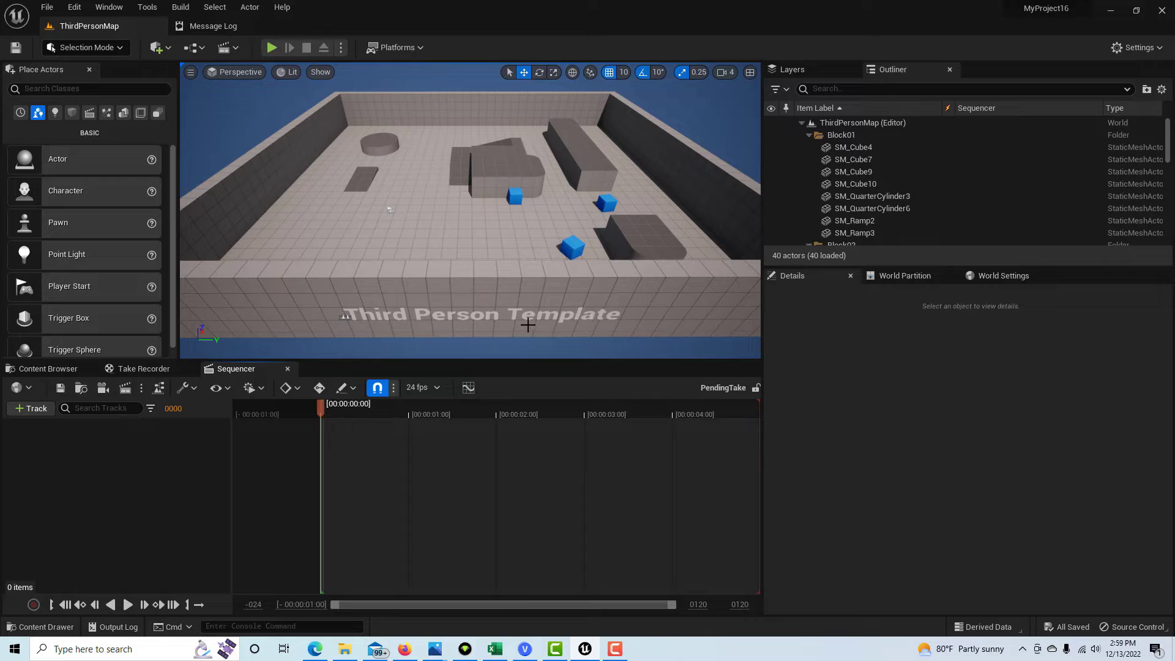
Drag SKM_Manny from Characters > Mannequins > Meshes into the level at 1000, 570, 0.
left_click(66, 371)
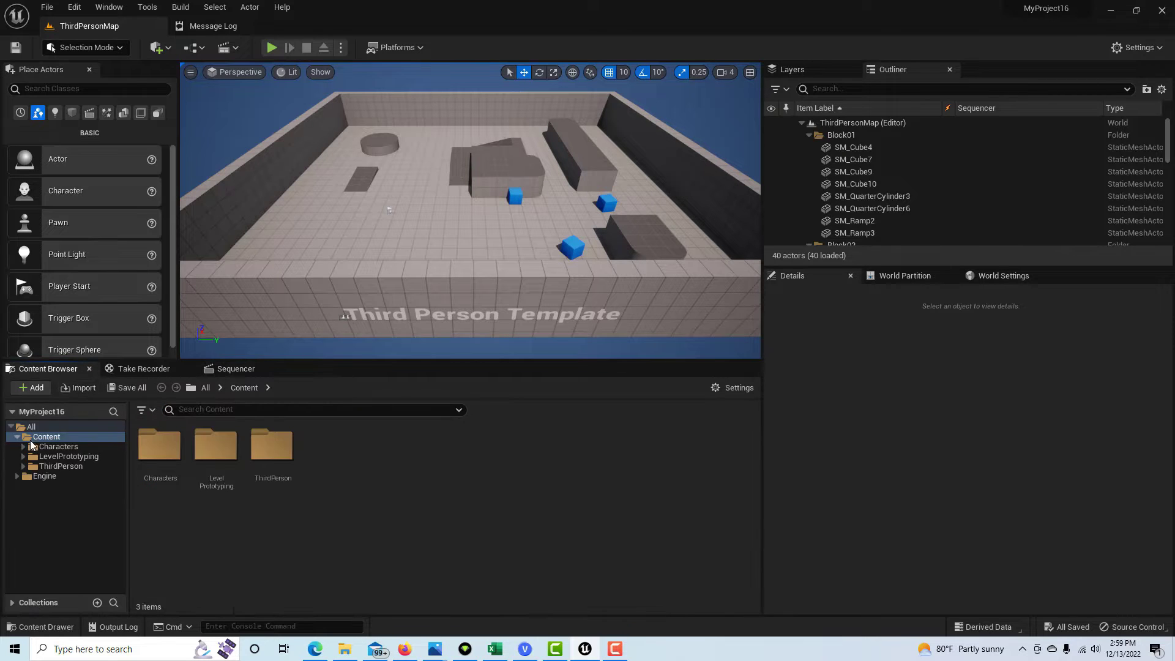
double_click(154, 456)
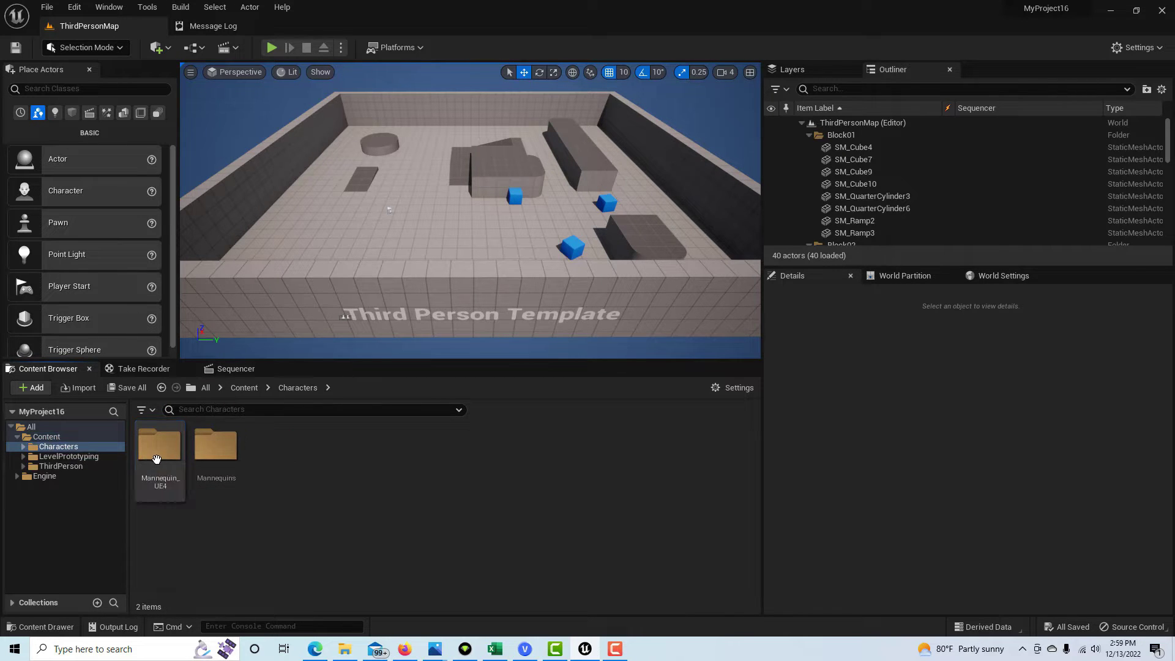
double_click(215, 445)
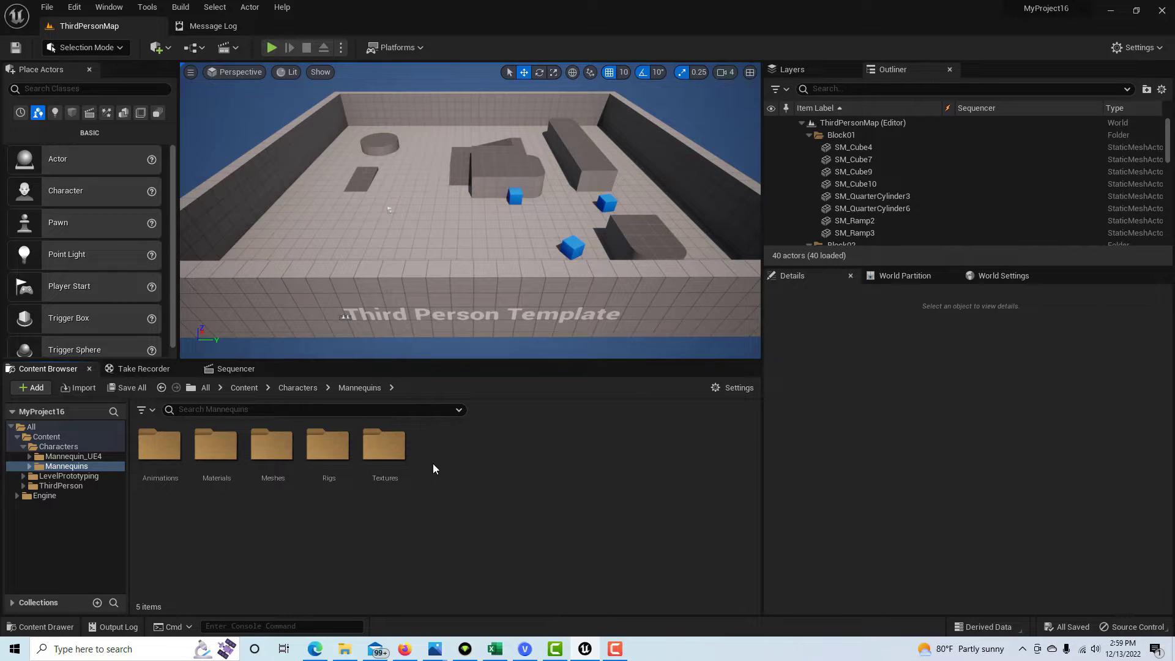
double_click(275, 456)
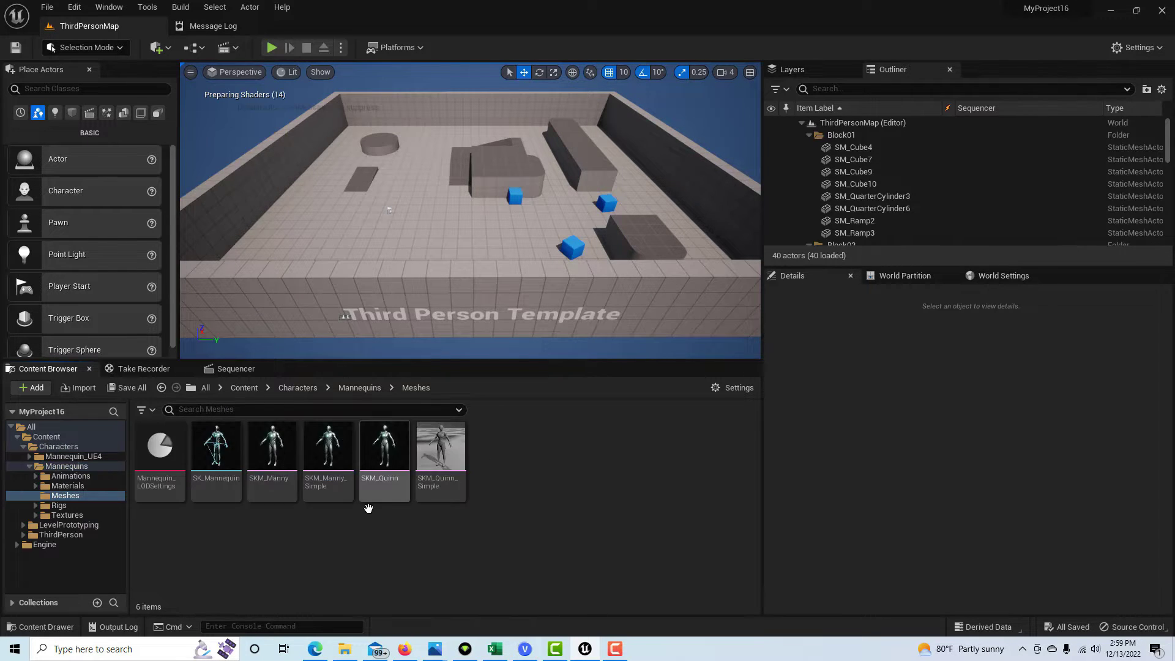
left_click(273, 456)
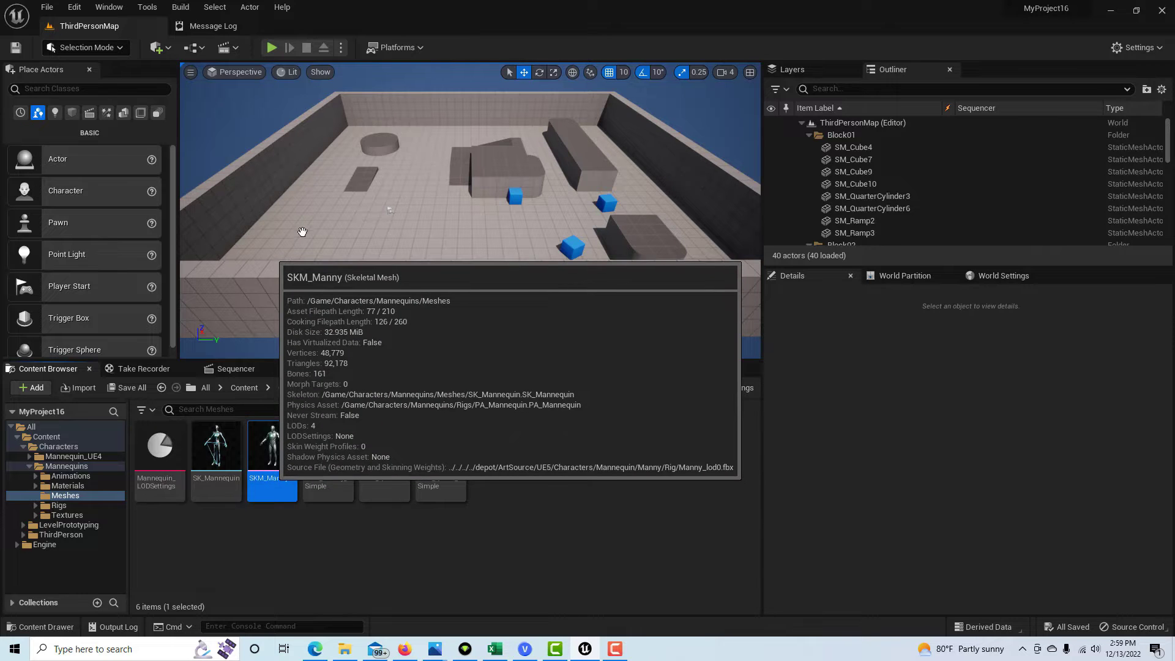
left_click_drag(302, 231, 326, 211)
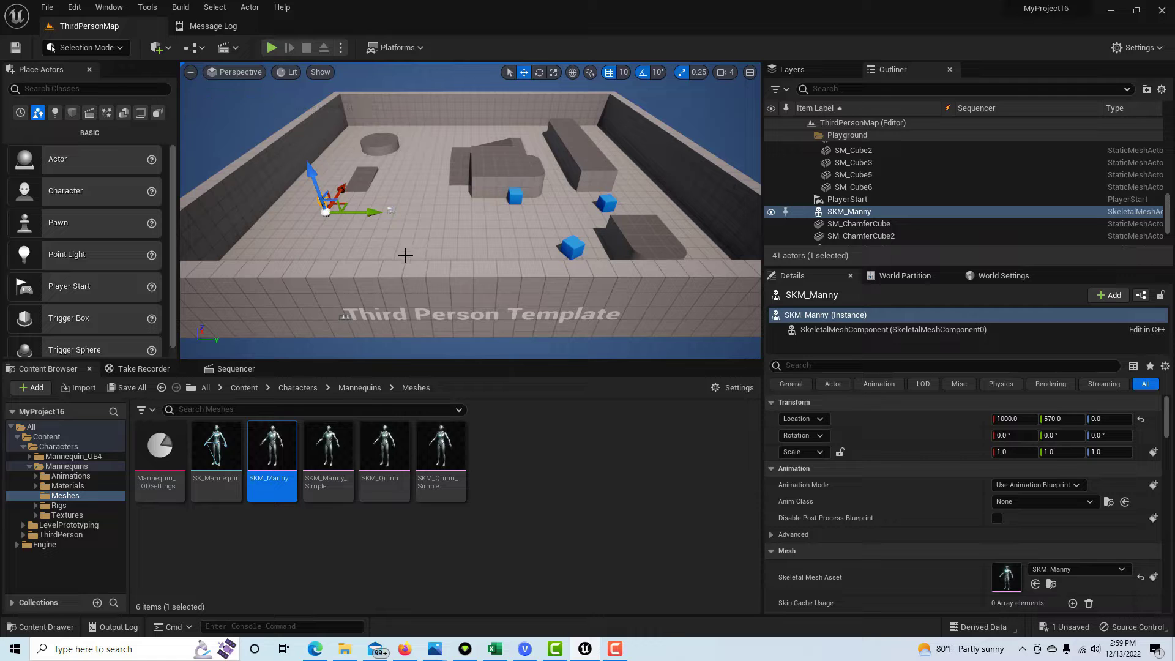
scroll(400, 265, "up", 10)
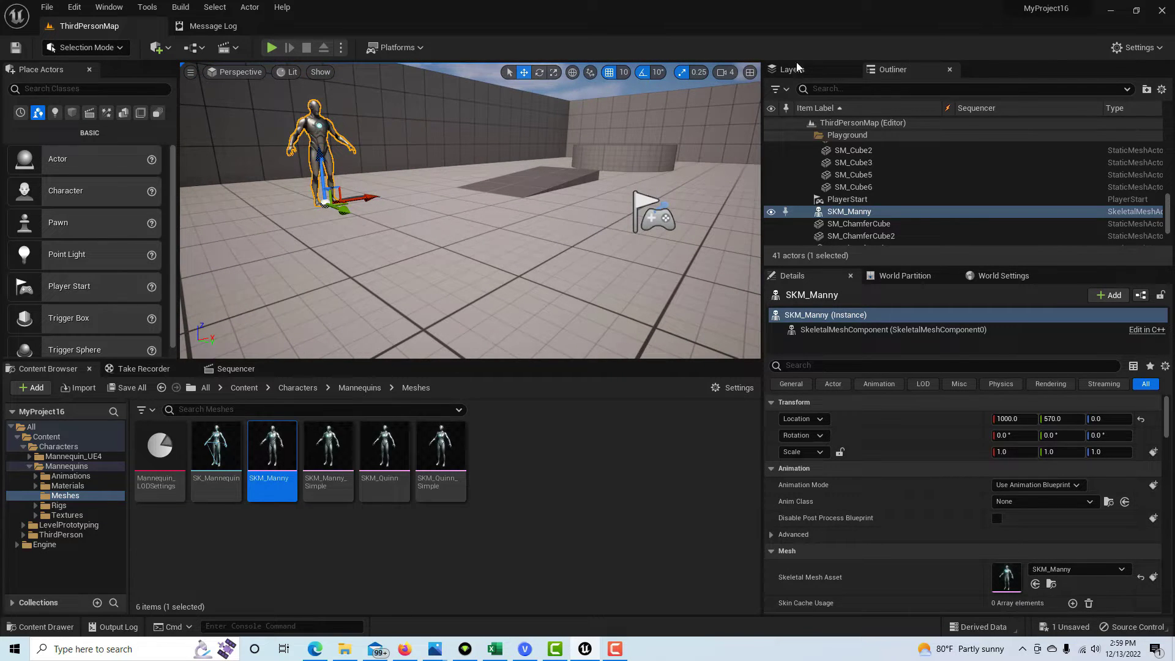
Drop the camera speed from 4 to 1 and fly the view close to Manny.
left_click(730, 73)
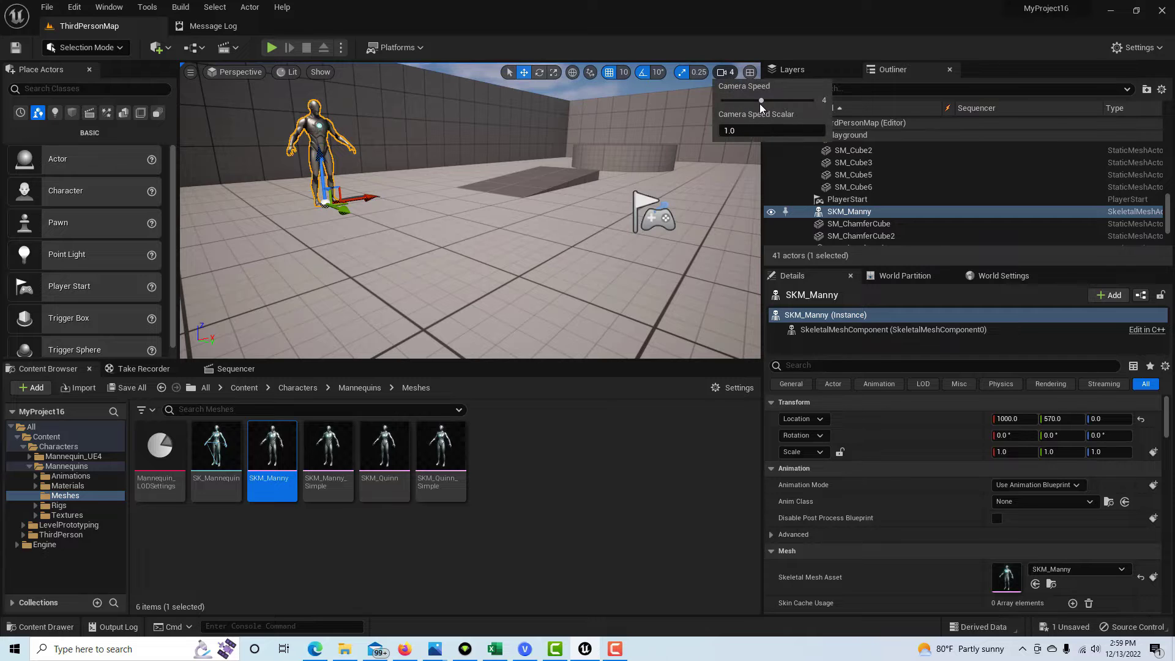
left_click_drag(761, 100, 708, 102)
right_click_drag(631, 280, 534, 263)
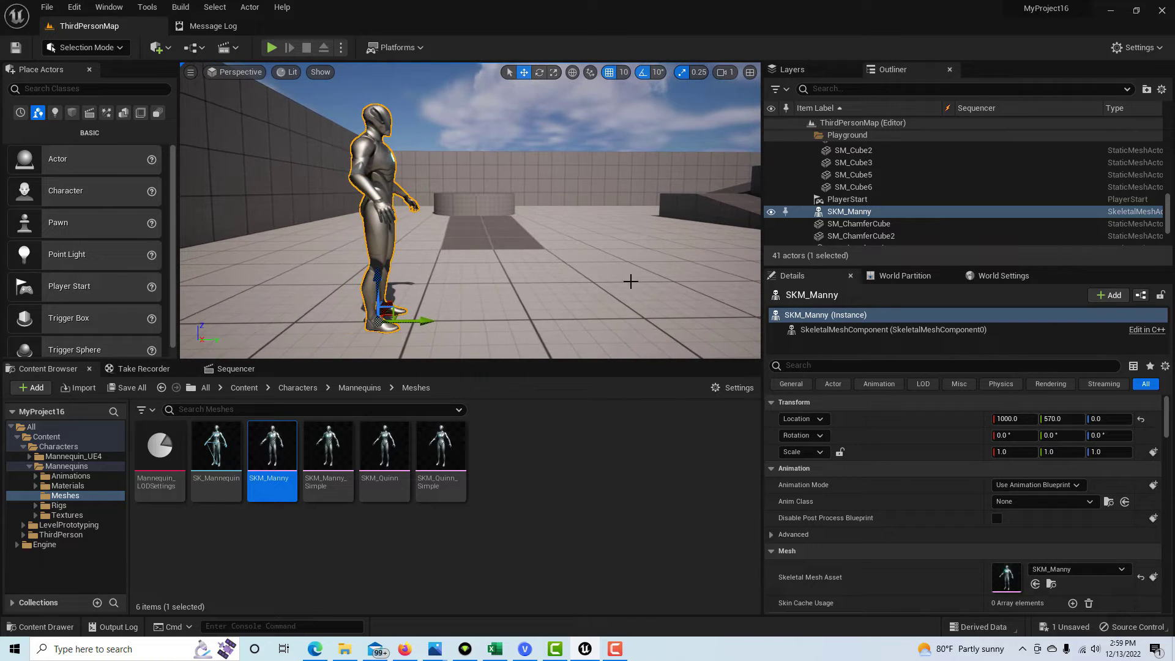
right_click_drag(628, 281, 627, 280)
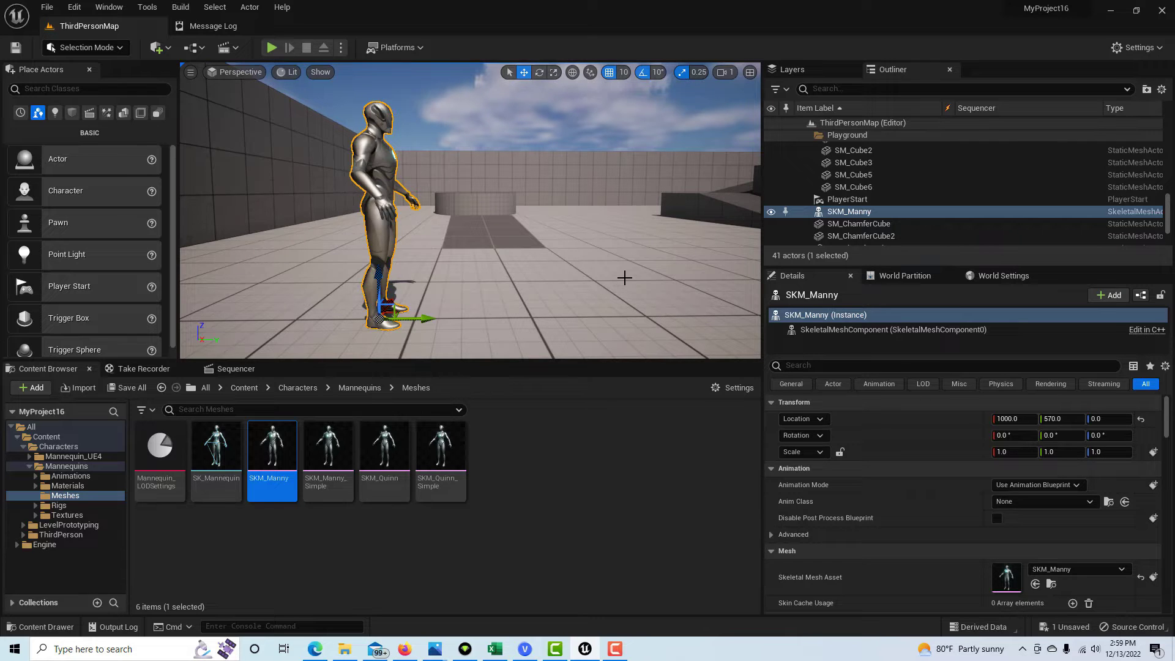
Add the SKM_Manny actor as a new track in the Sequencer.
left_click(237, 370)
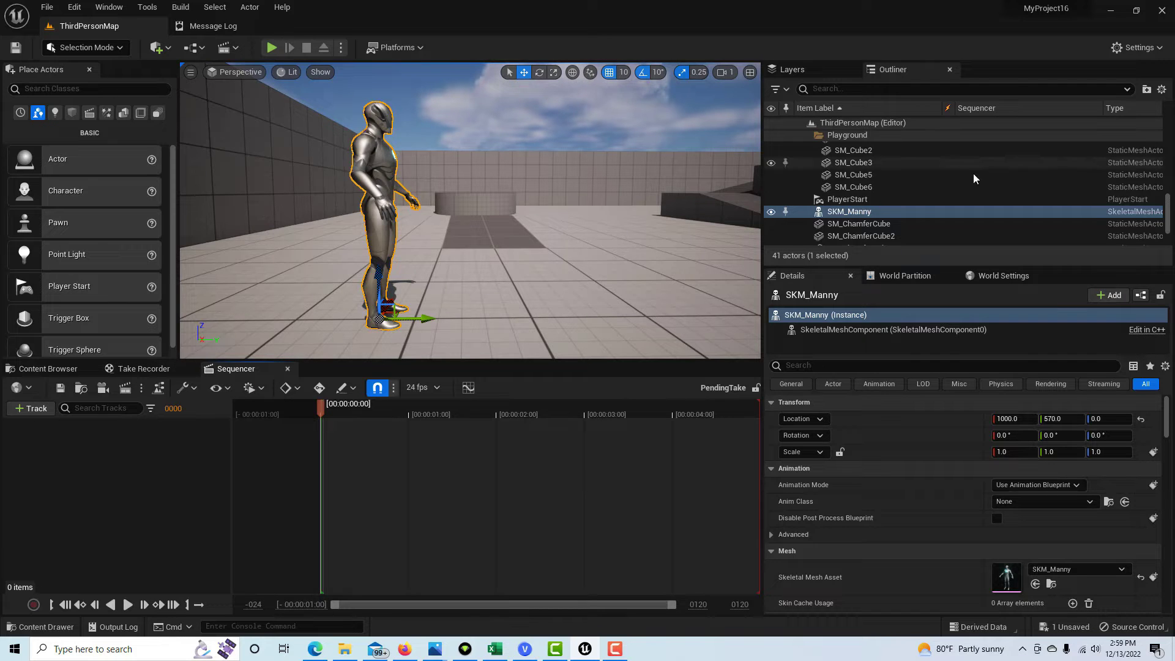
left_click(34, 415)
mouse_move(38, 427)
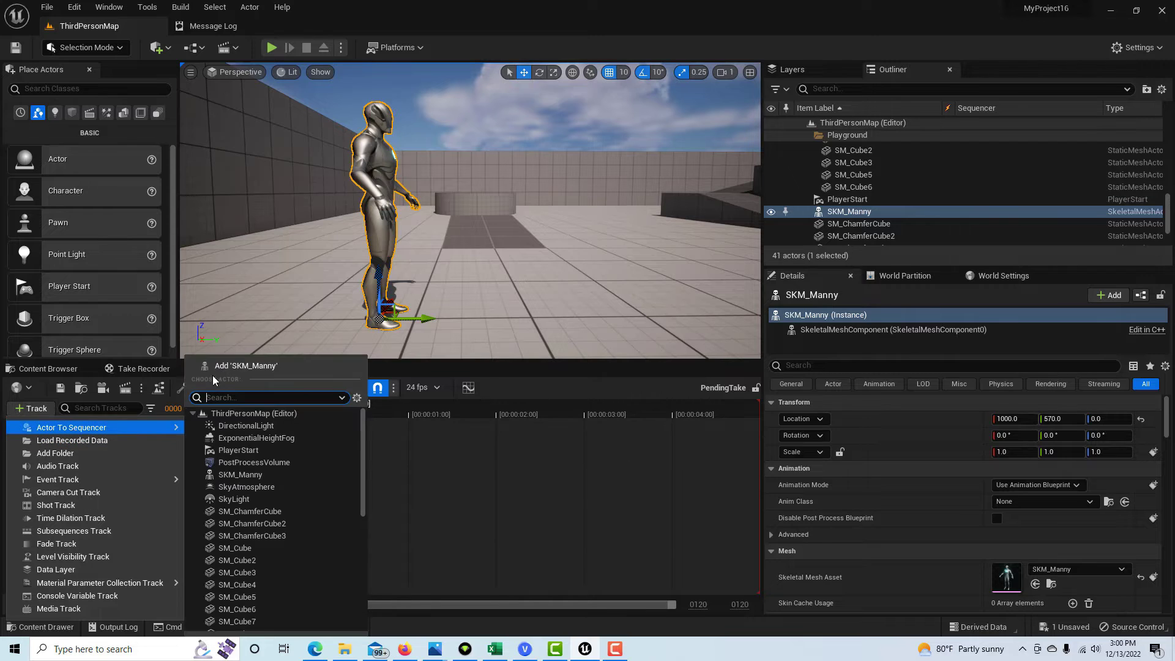
left_click(229, 368)
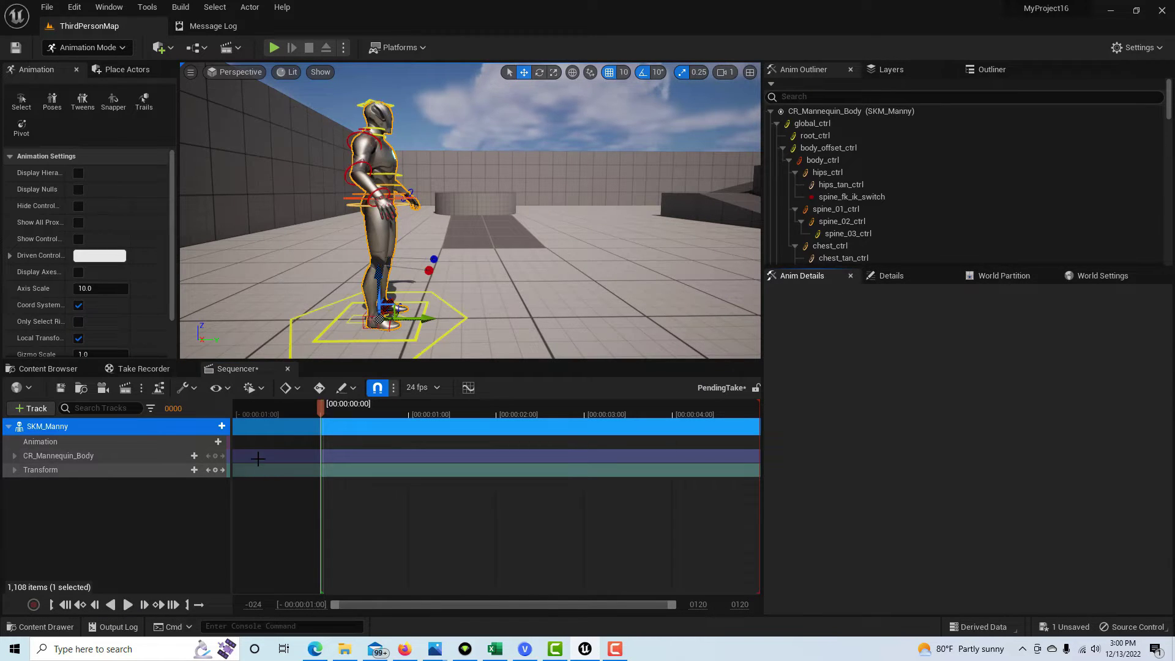
Go back to the docs page in Edge at the 'Applying Animation to a Character' section.
left_click(319, 653)
scroll(302, 291, "up", 7)
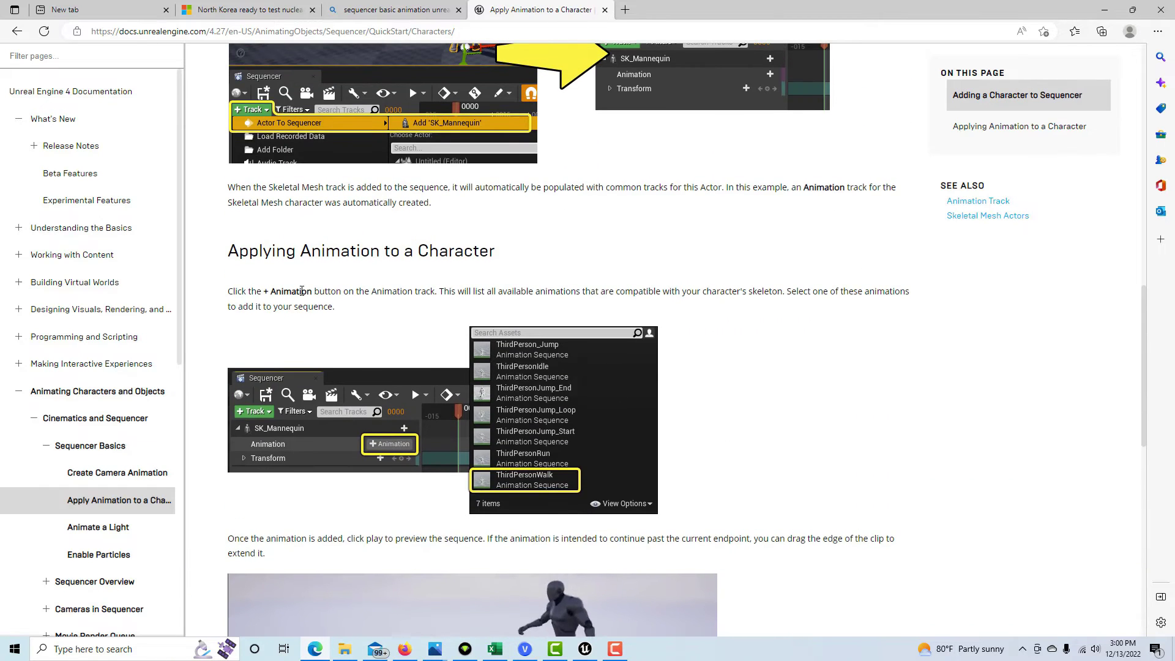
scroll(302, 292, "down", 3)
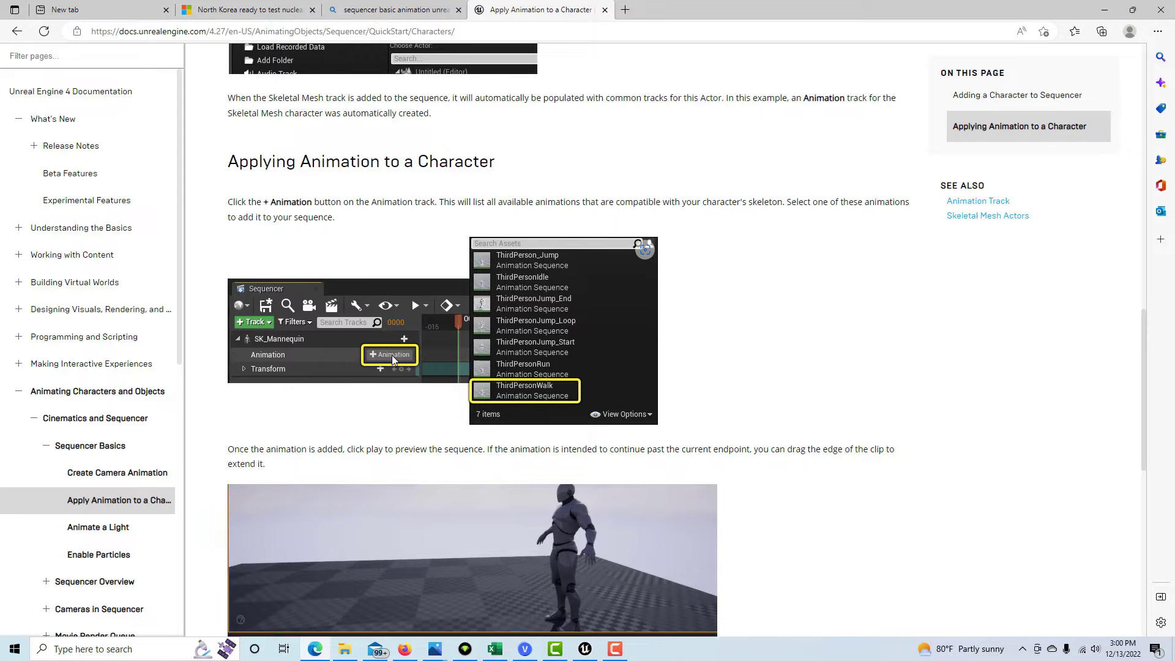
Search 'WALK' and put MM_Walk_InPlace (2.733 s) on SKM_Manny's Animation track.
left_click(584, 650)
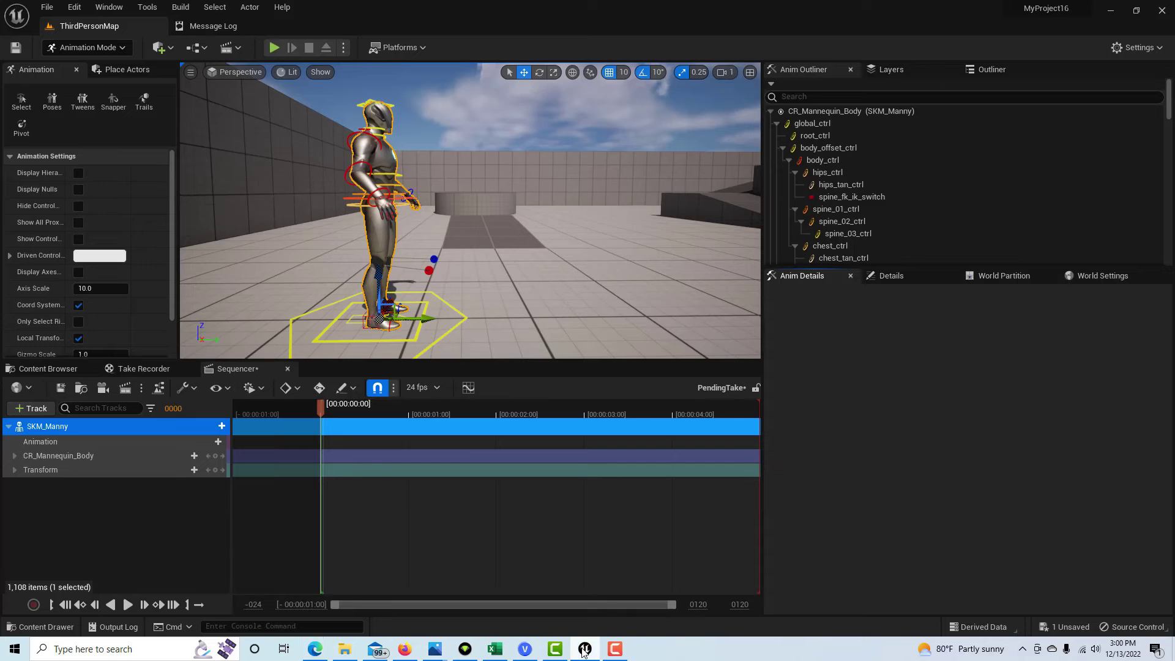
left_click(219, 442)
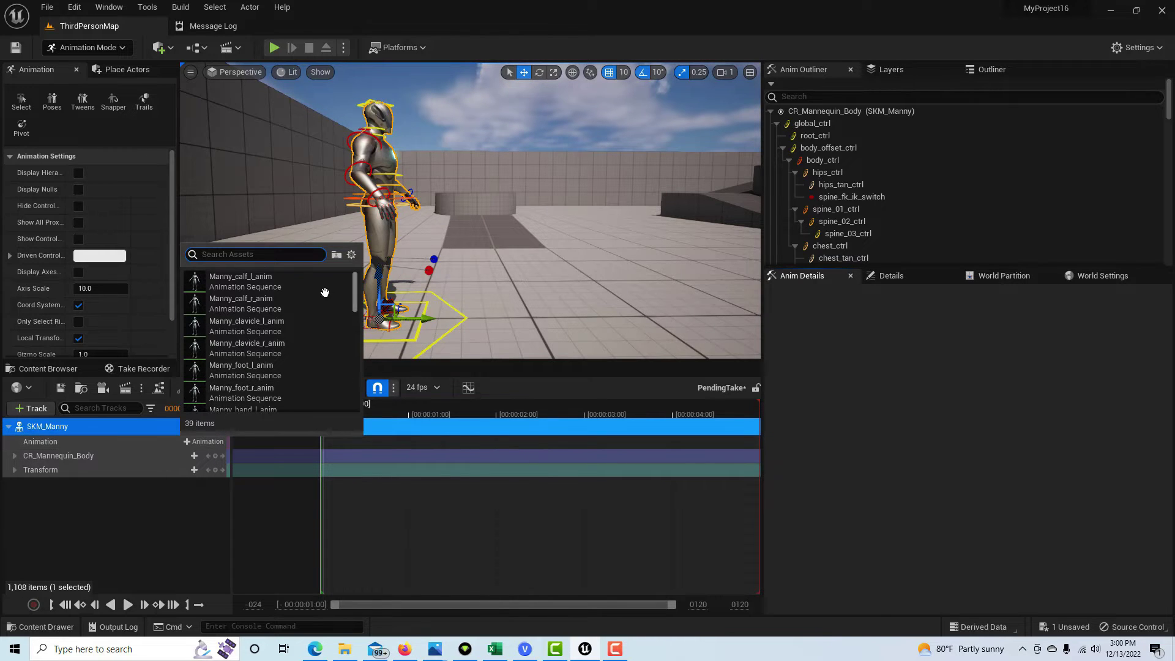
mouse_move(355, 296)
left_mouse_down()
mouse_move(361, 381)
mouse_move(350, 283)
left_mouse_up()
type("WALK")
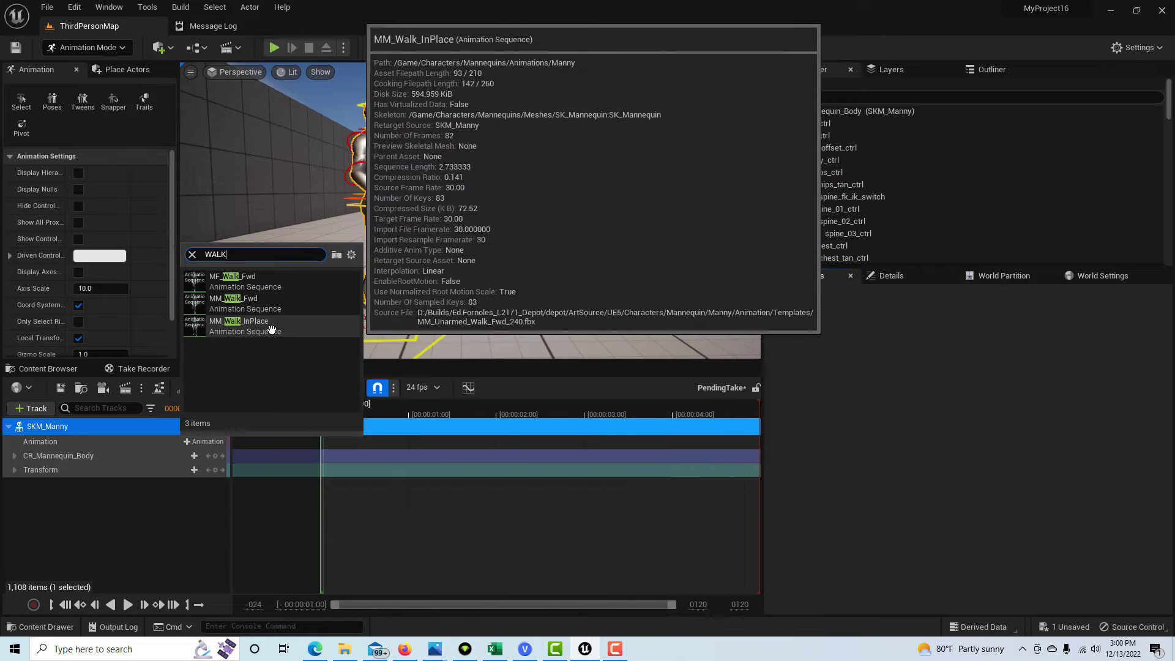
left_click(271, 325)
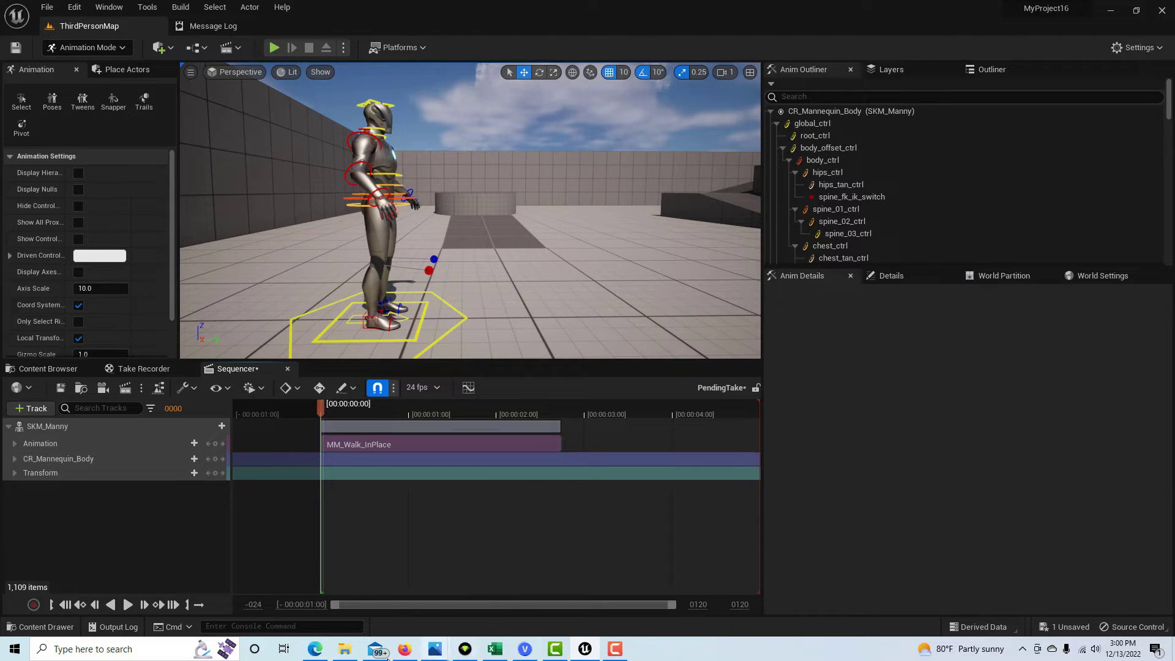
Scroll the Edge docs down to the play-to-preview GIF, then return to Unreal.
left_click(315, 648)
scroll(701, 372, "down", 3)
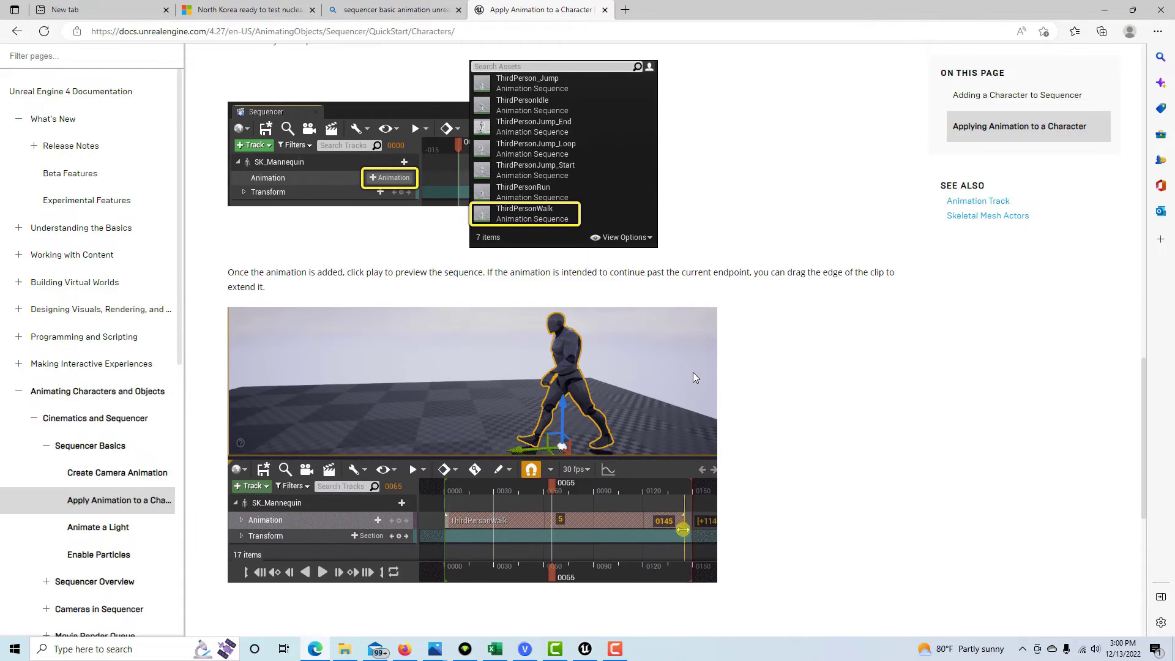
scroll(293, 184, "down", 2)
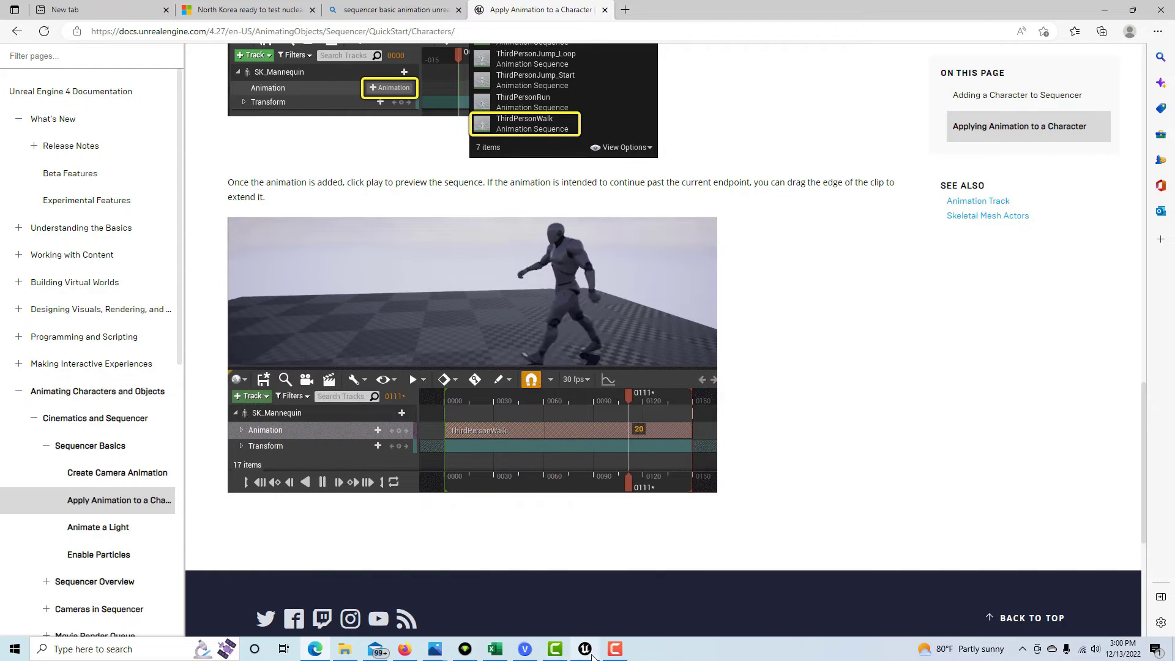
left_click(585, 649)
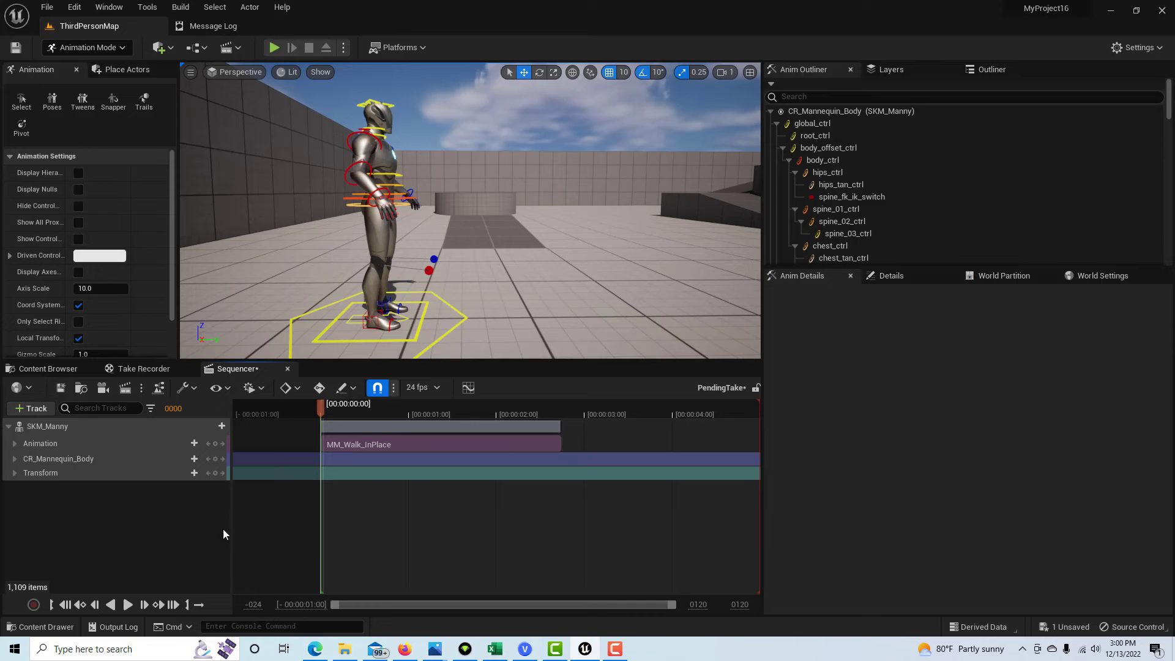
Preview playback, then delete the CR_Mannequin_Body control rig track from SKM_Manny.
left_click(128, 604)
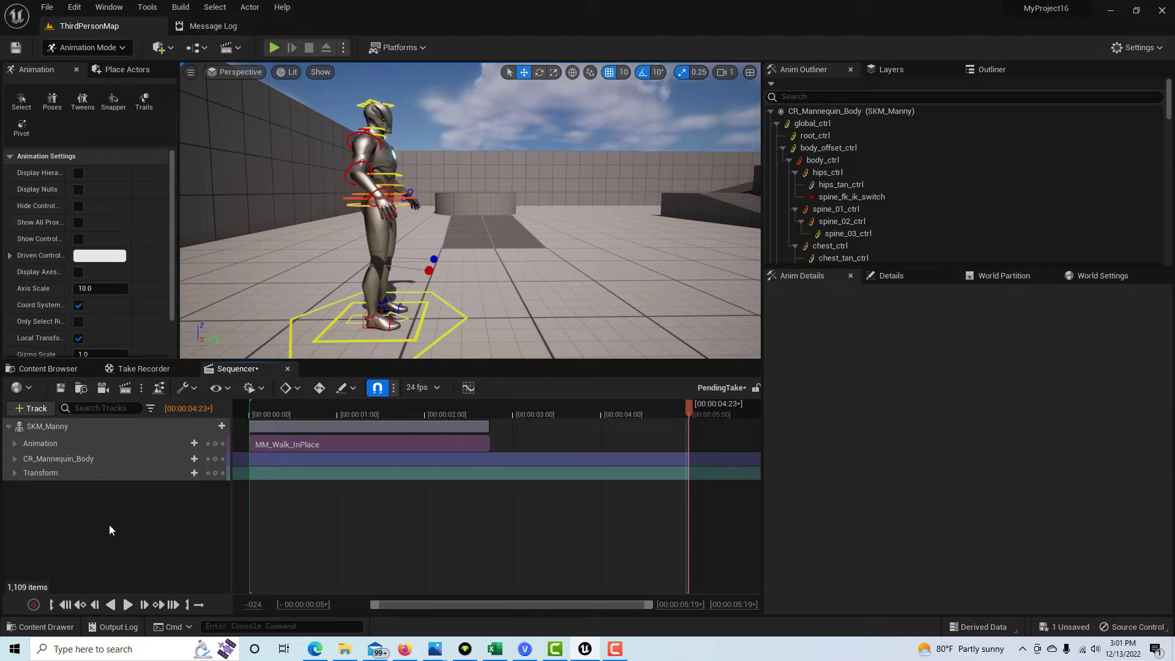
left_click(104, 459)
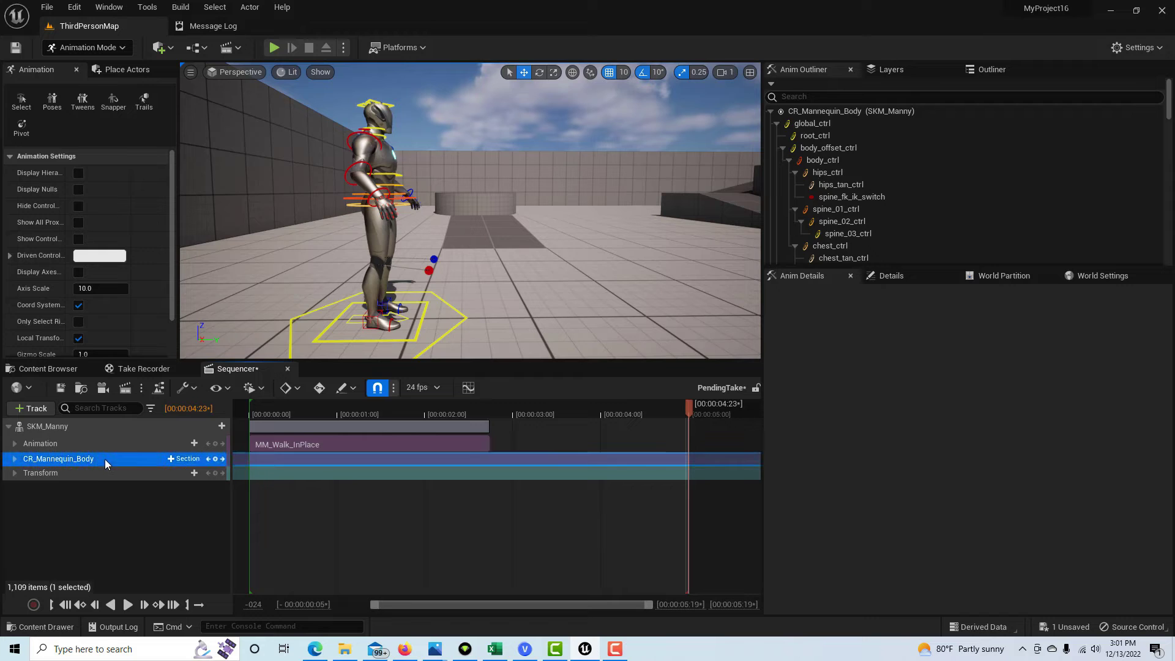
right_click(105, 459)
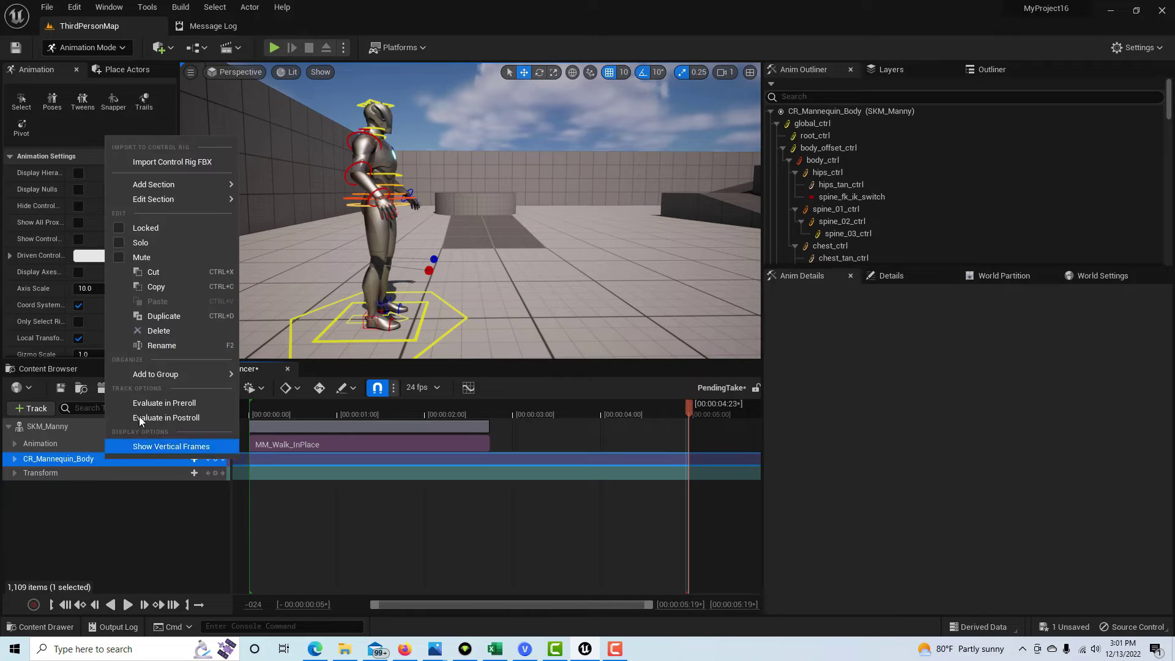
left_click(164, 338)
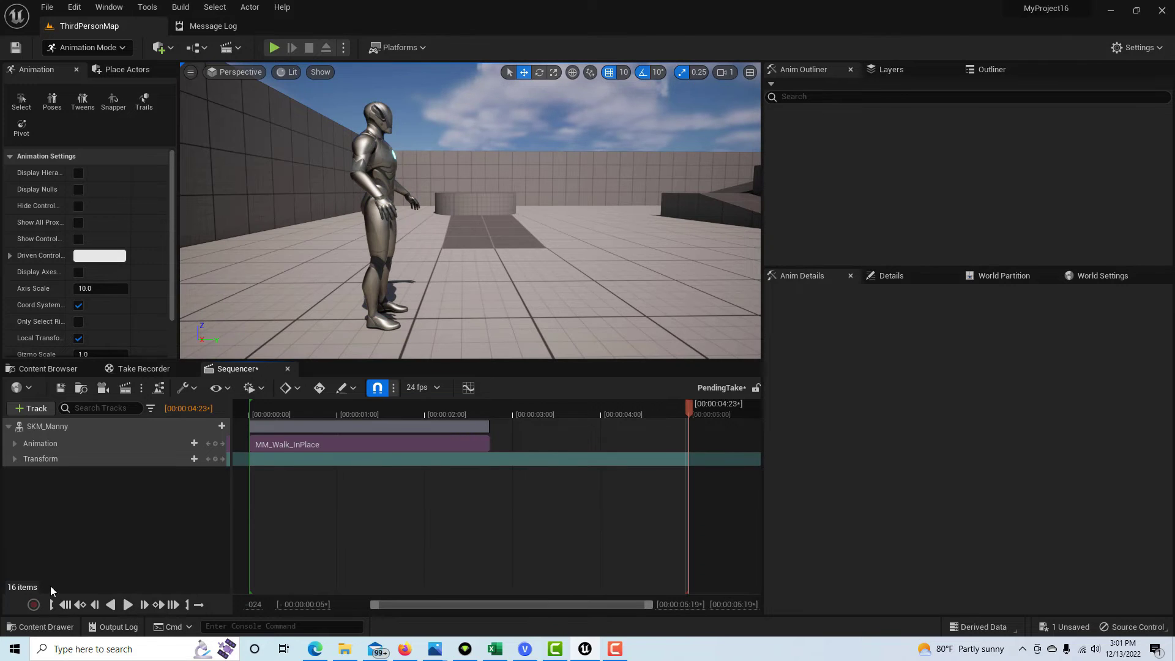
Play the walk-in-place sequence from the first frame and pause at 00:00:04:01.
left_click(68, 608)
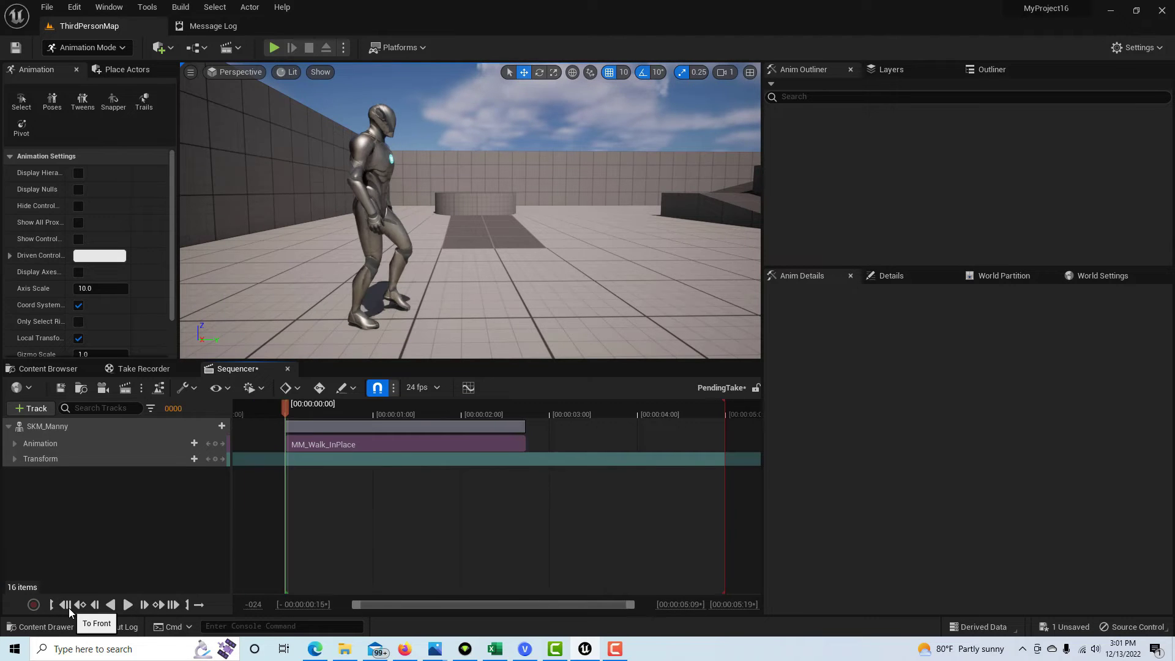
left_click(128, 605)
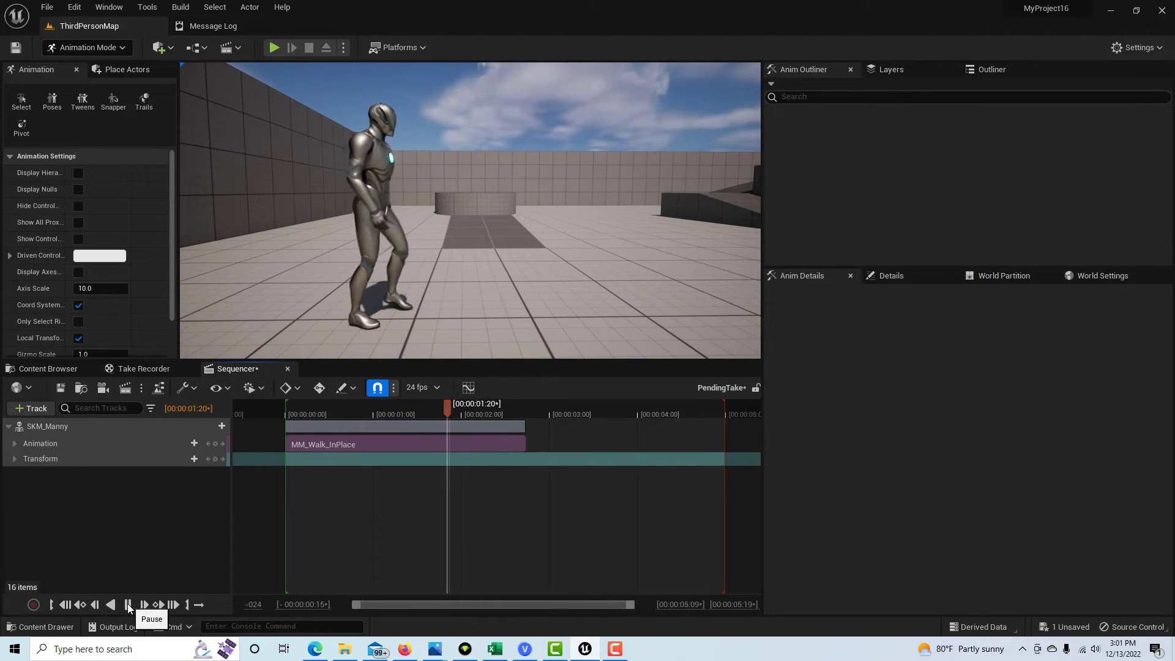
left_click(128, 605)
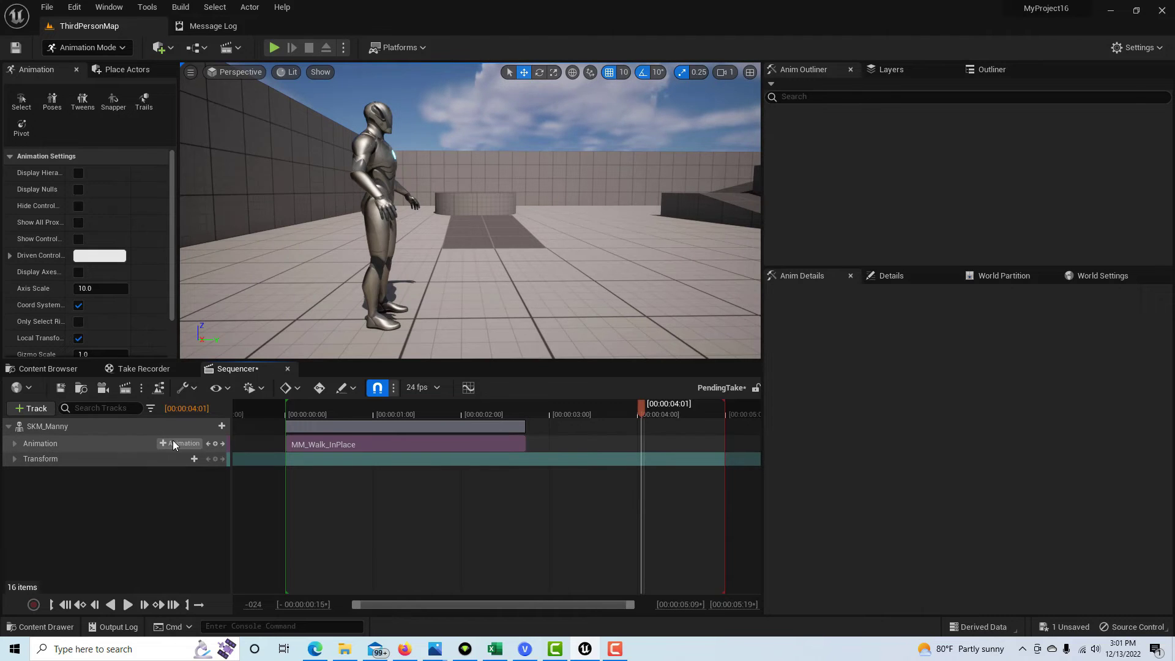
Add MM_Run_Fwd via a 'run' search and slide it to start where MM_Walk_InPlace ends.
left_click(173, 442)
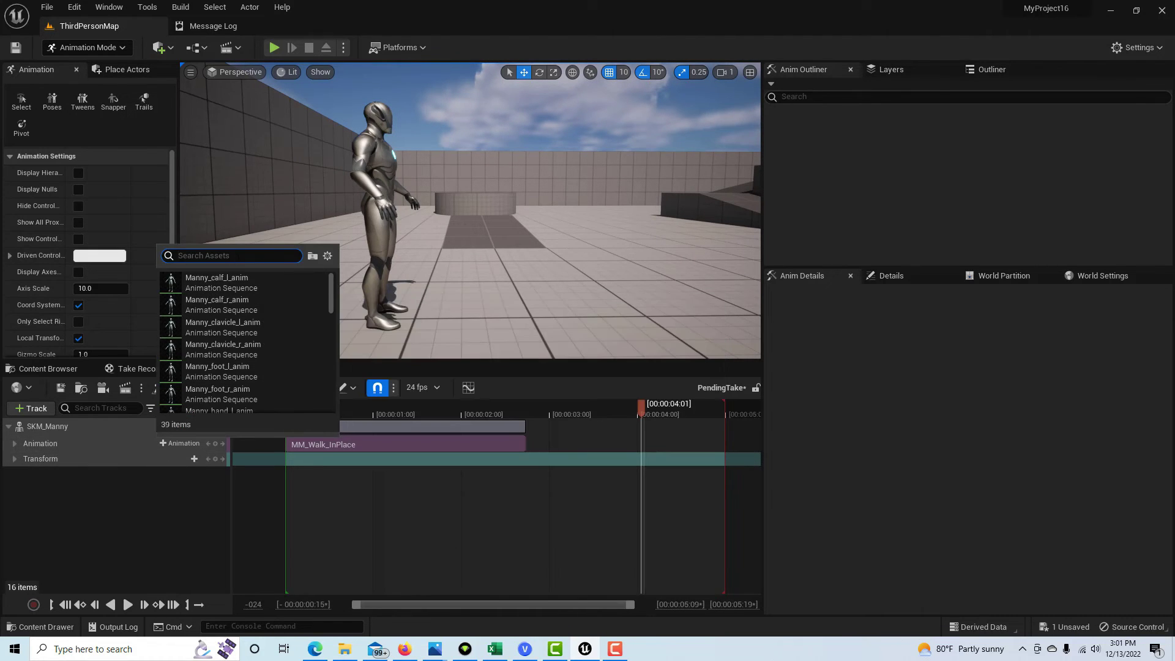
type("run")
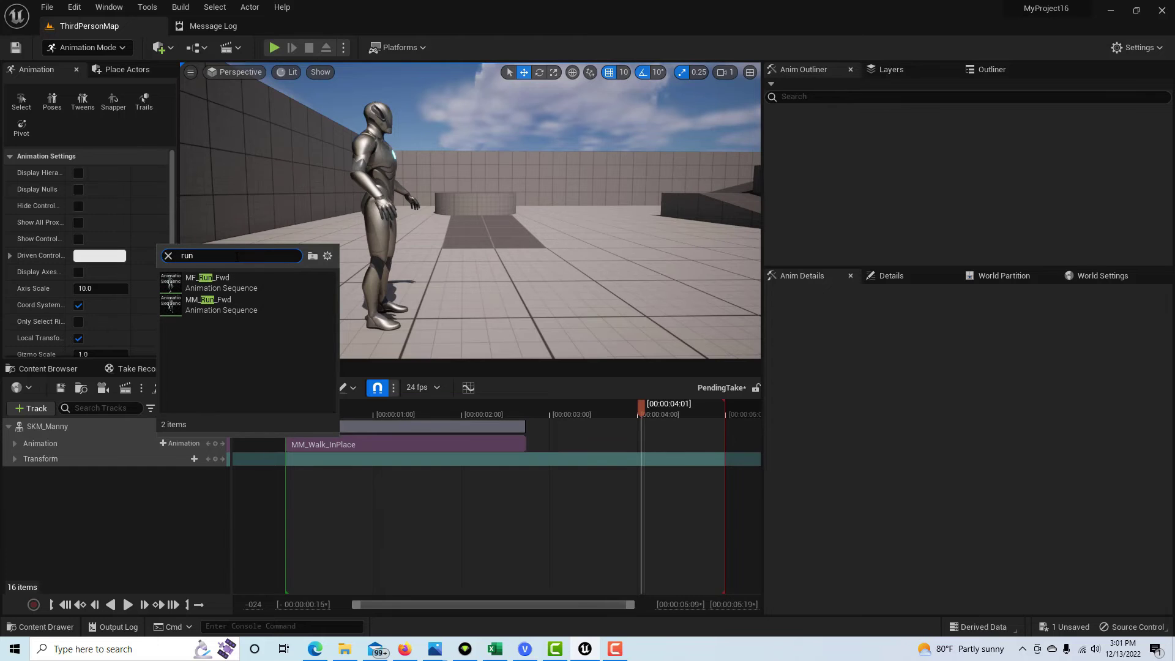
mouse_move(224, 287)
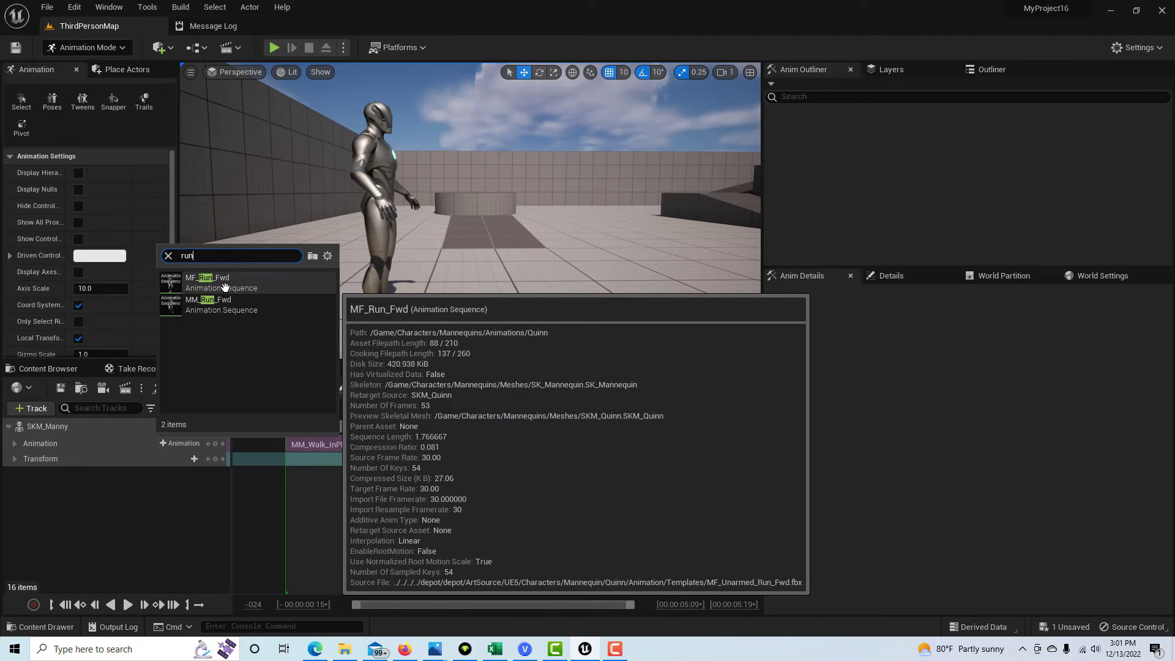
left_click(227, 305)
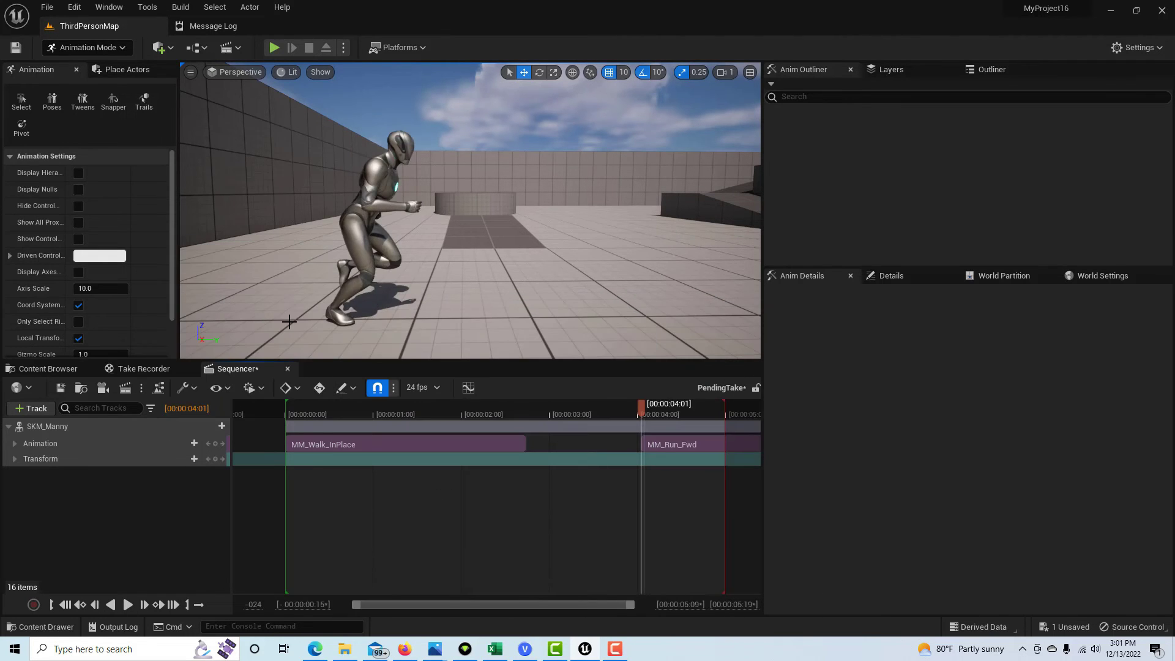
left_click_drag(644, 447, 562, 445)
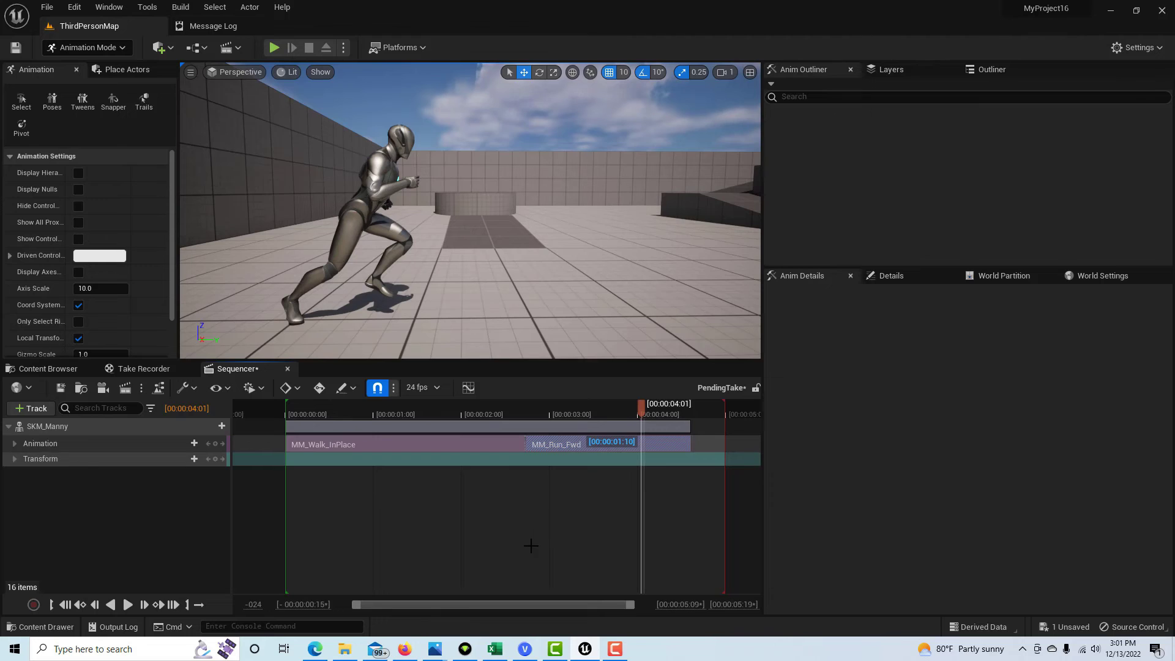
left_click_drag(531, 545, 531, 542)
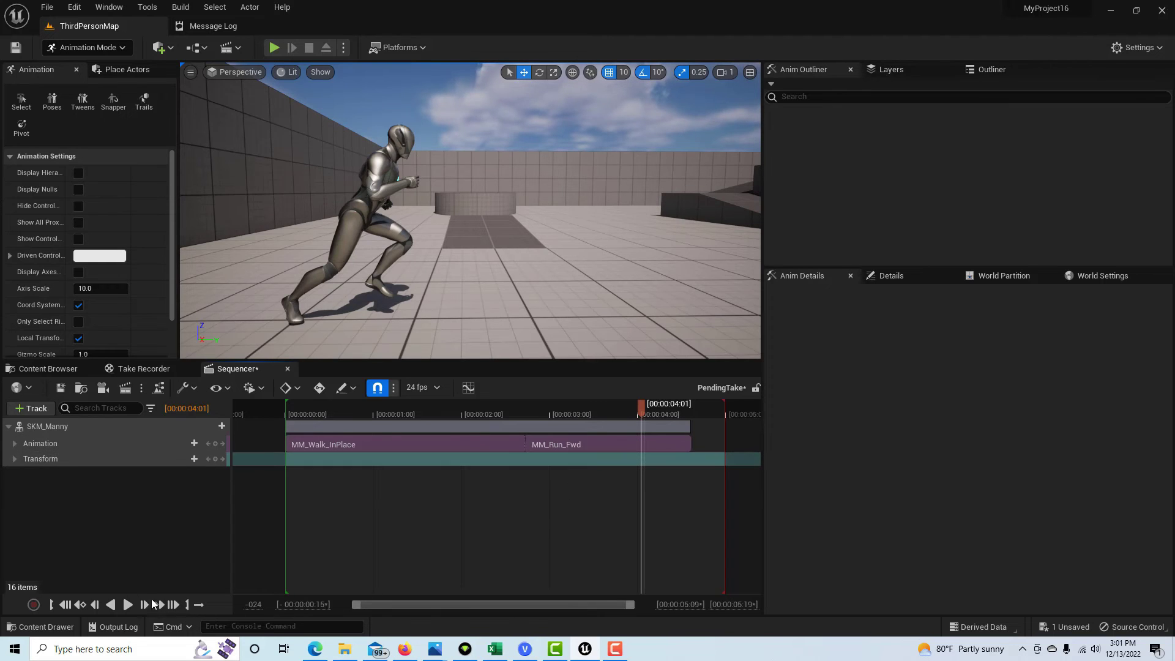
Rewind to the first frame and play the walk-to-run sequence.
left_click(64, 605)
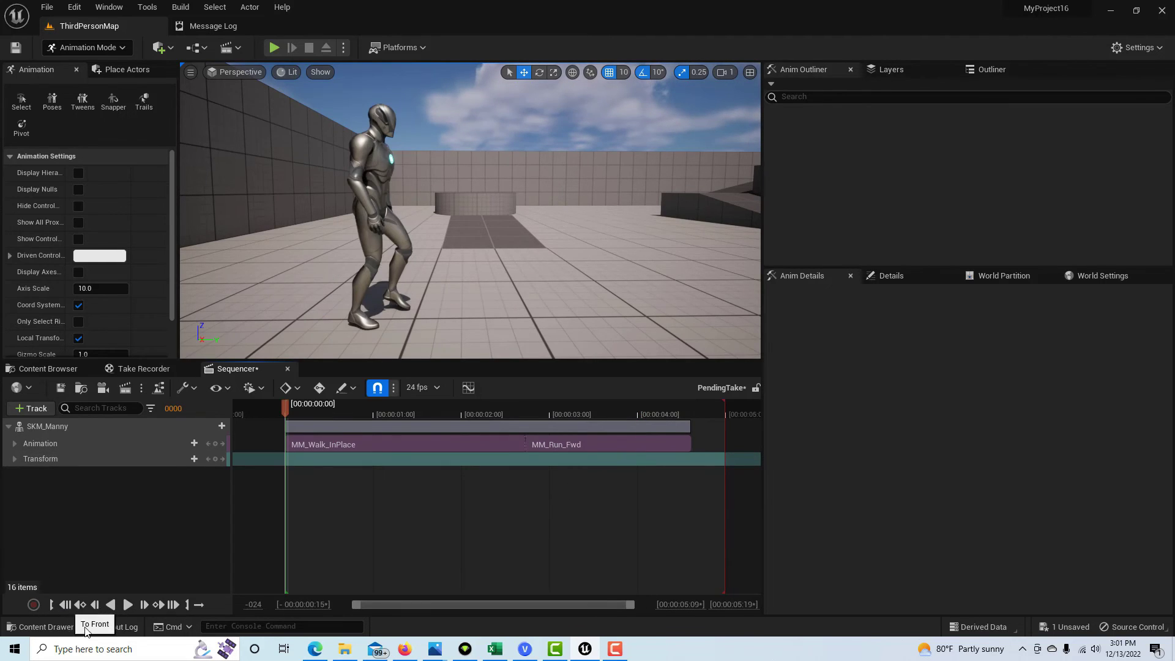
left_click(127, 605)
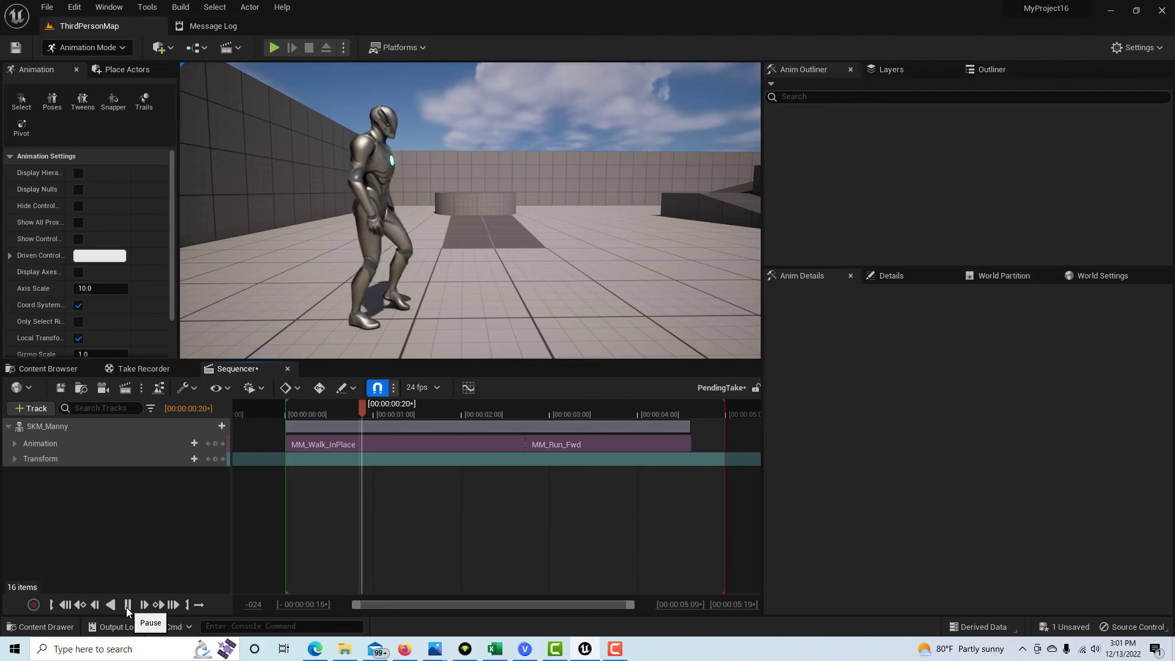